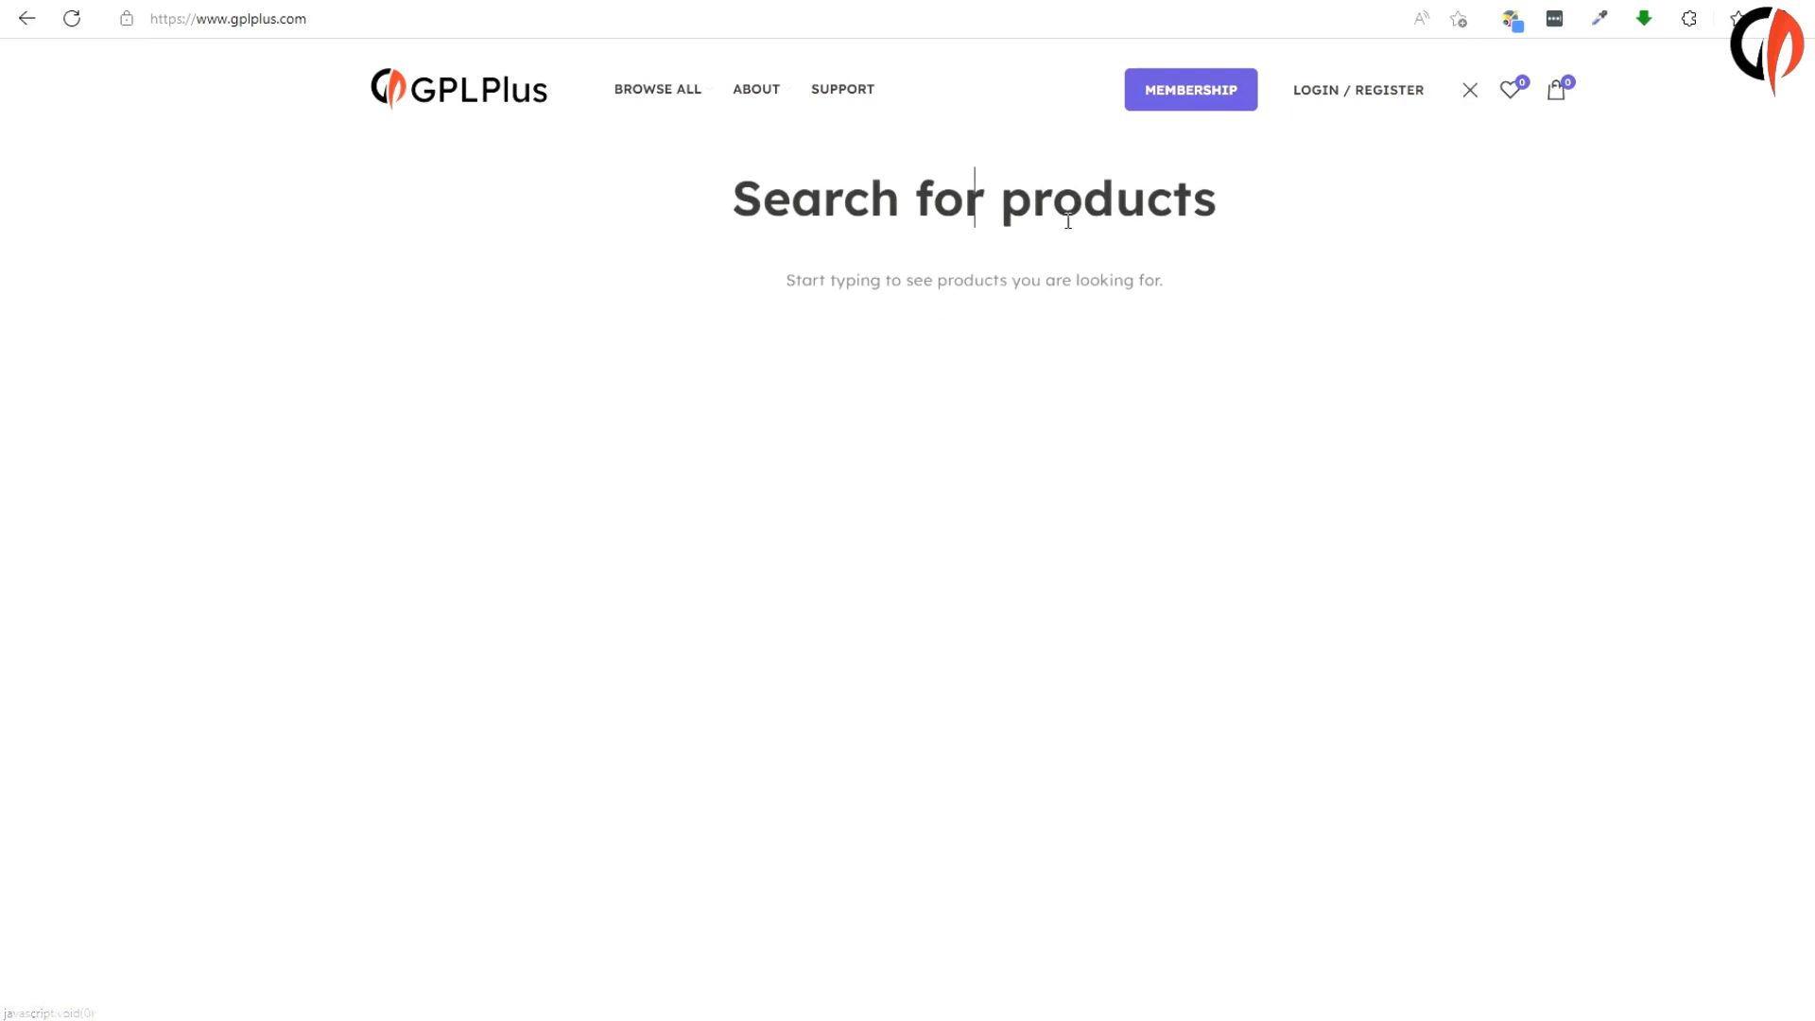
Search GPLPlus for "Naxly" and open the Naxly – Data Science & Analytics WordPress Theme product page
type("Naxly")
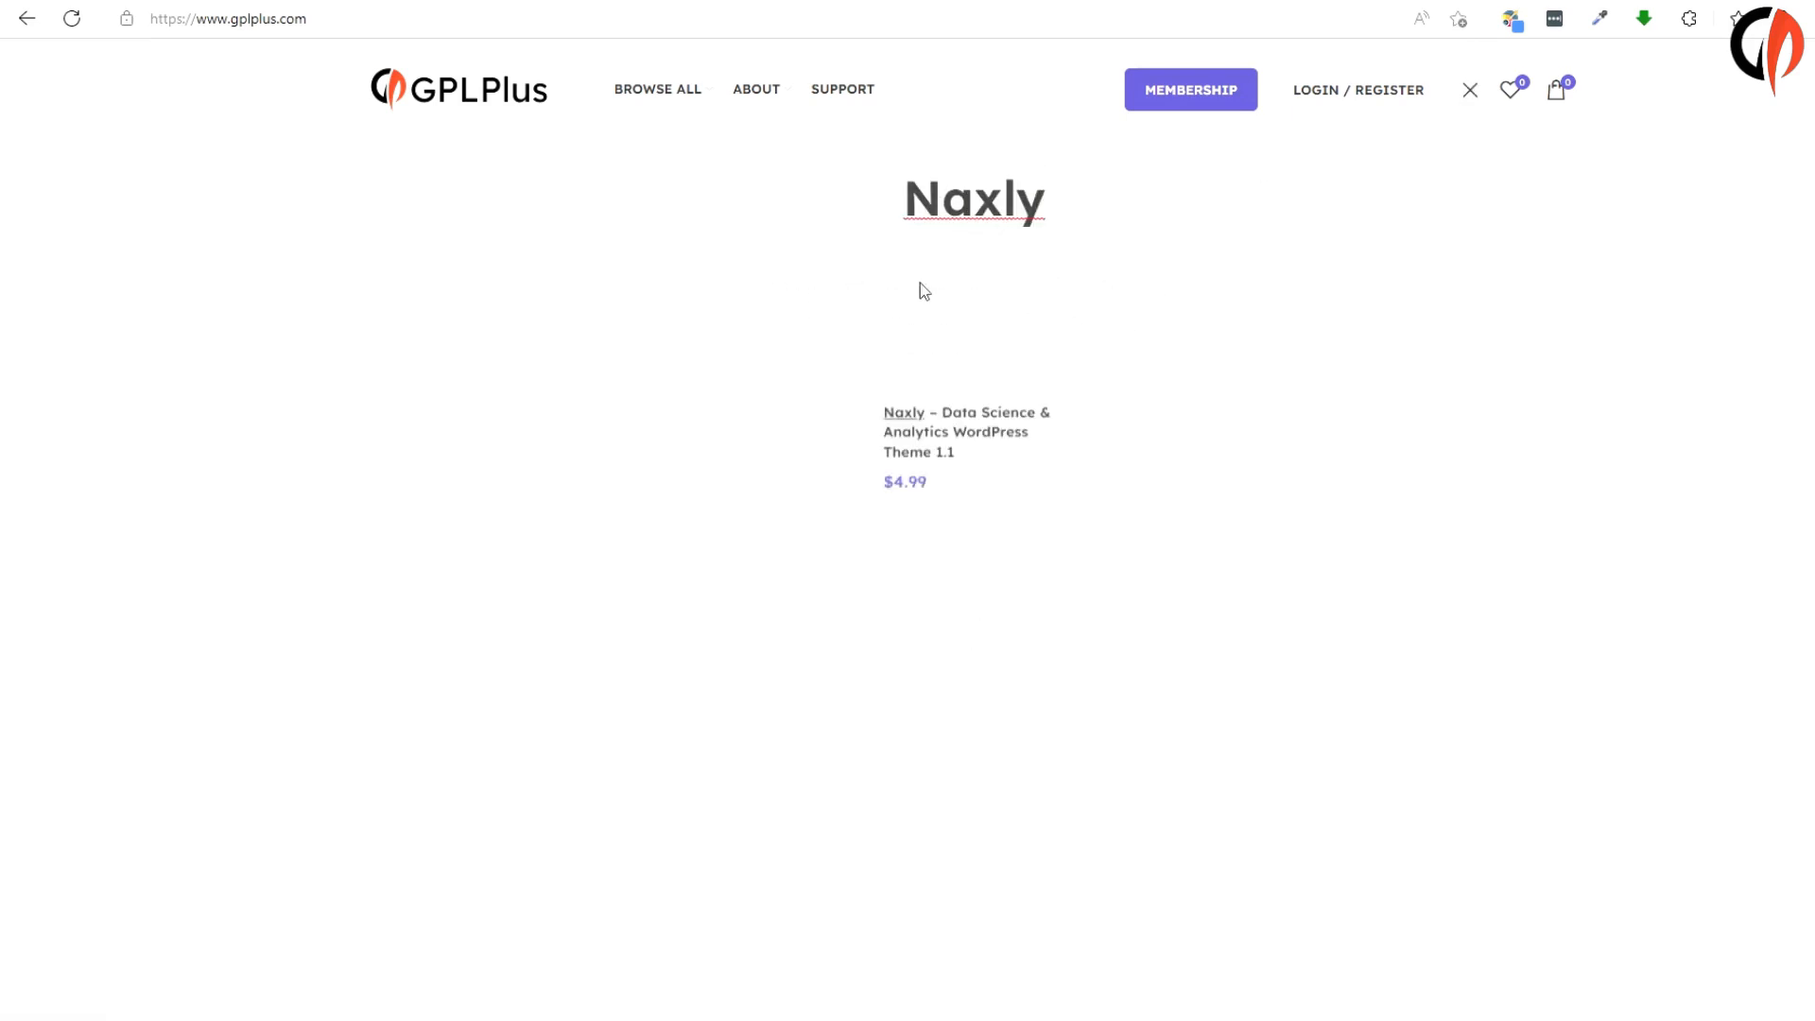
left_click(945, 327)
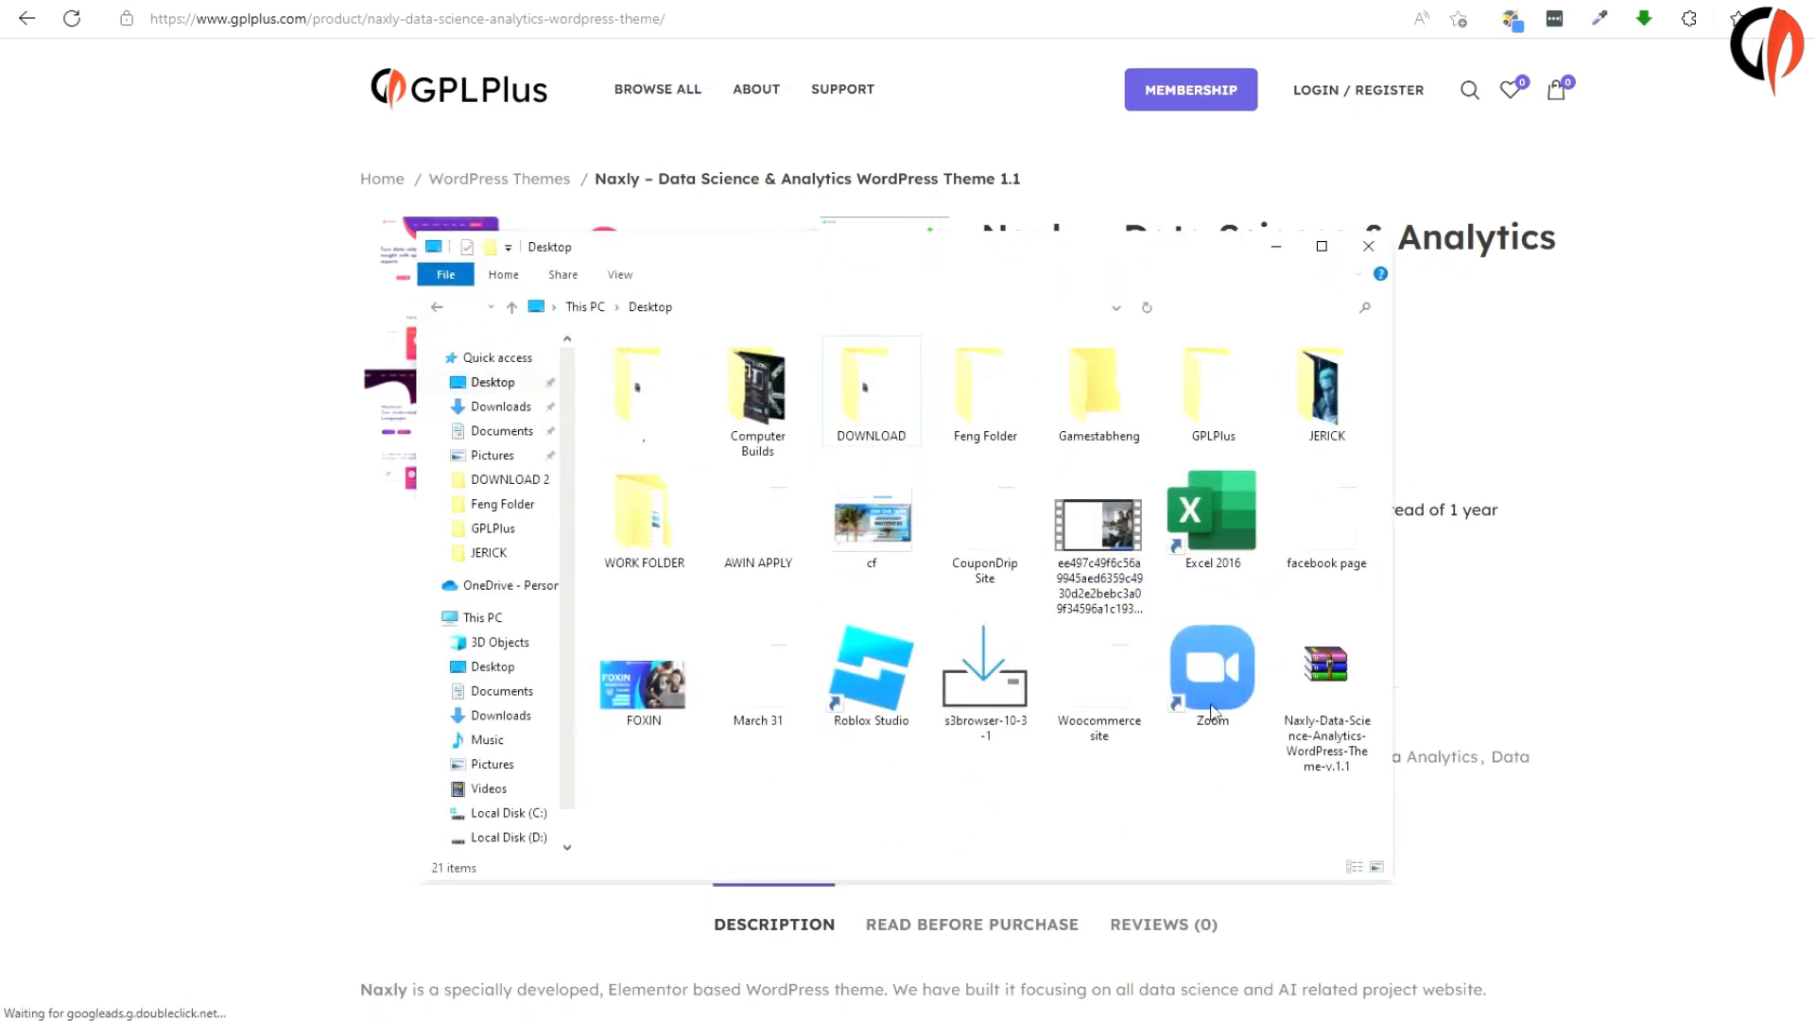
Extract the downloaded Naxly-Data-Science-Analytics-WordPress-Theme-v.1.1 archive on the Desktop into a folder of the same name
left_click(1320, 696)
right_click(1301, 690)
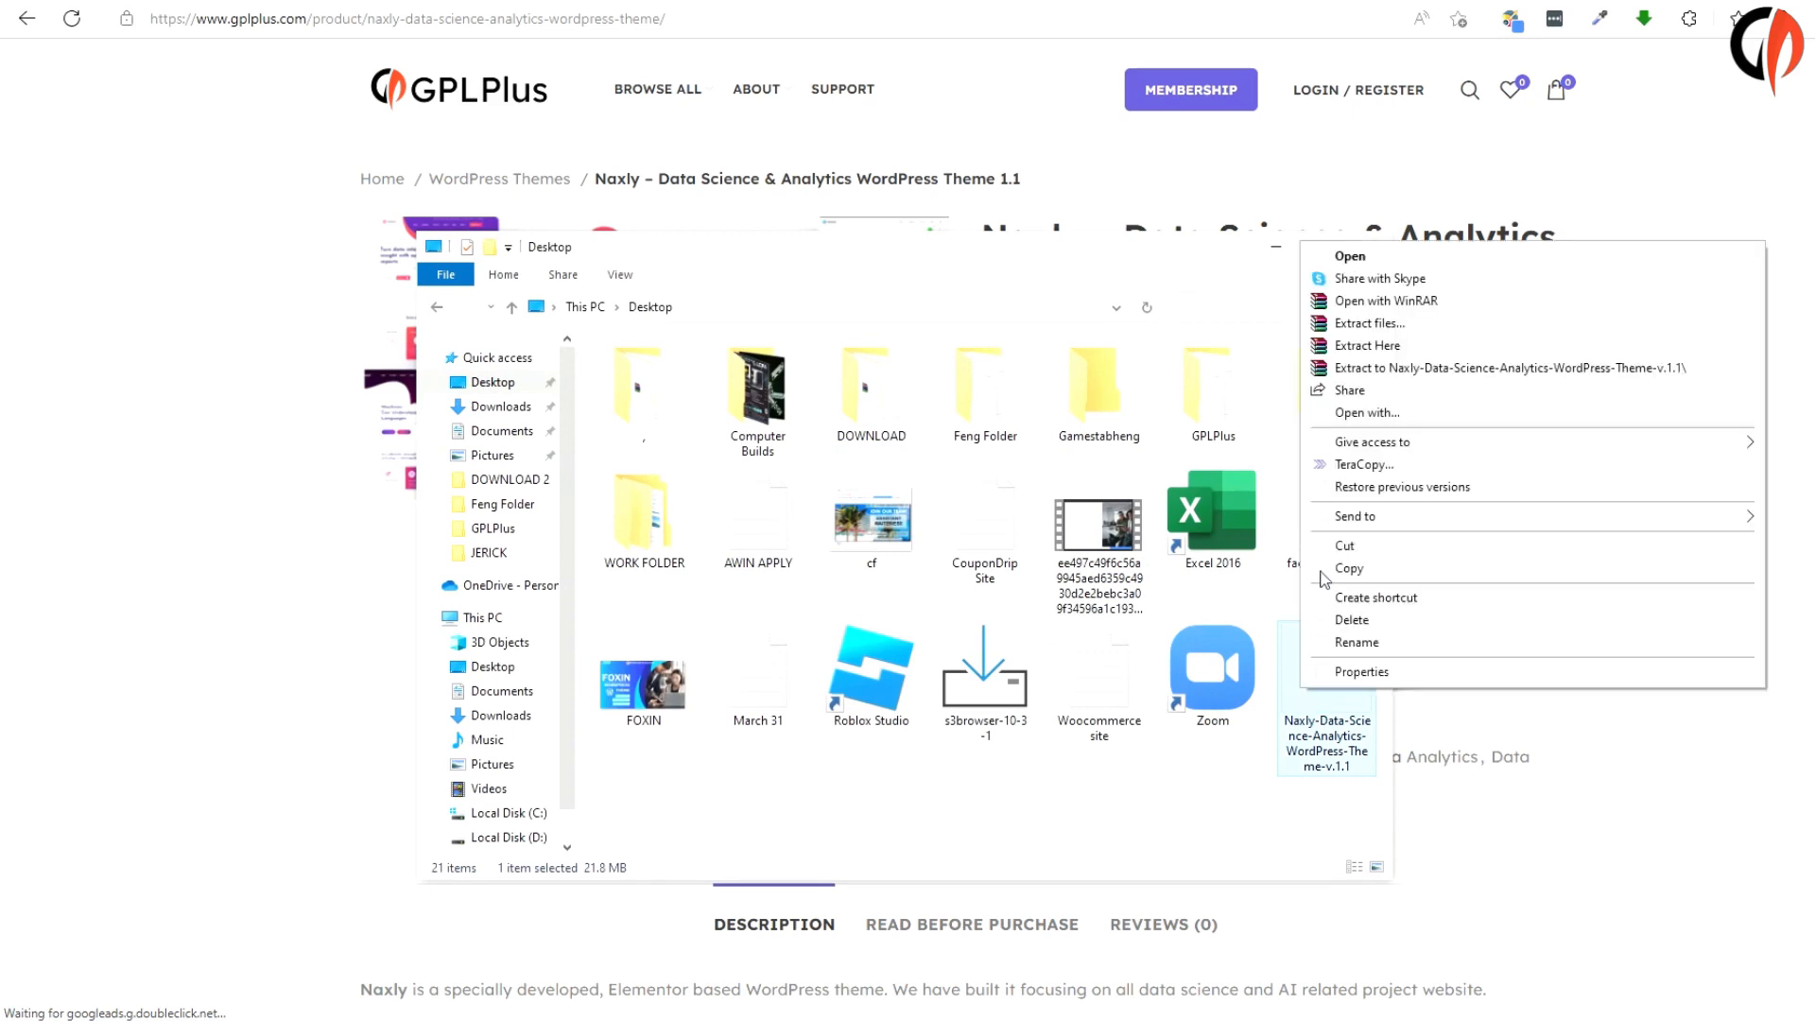
left_click(1350, 324)
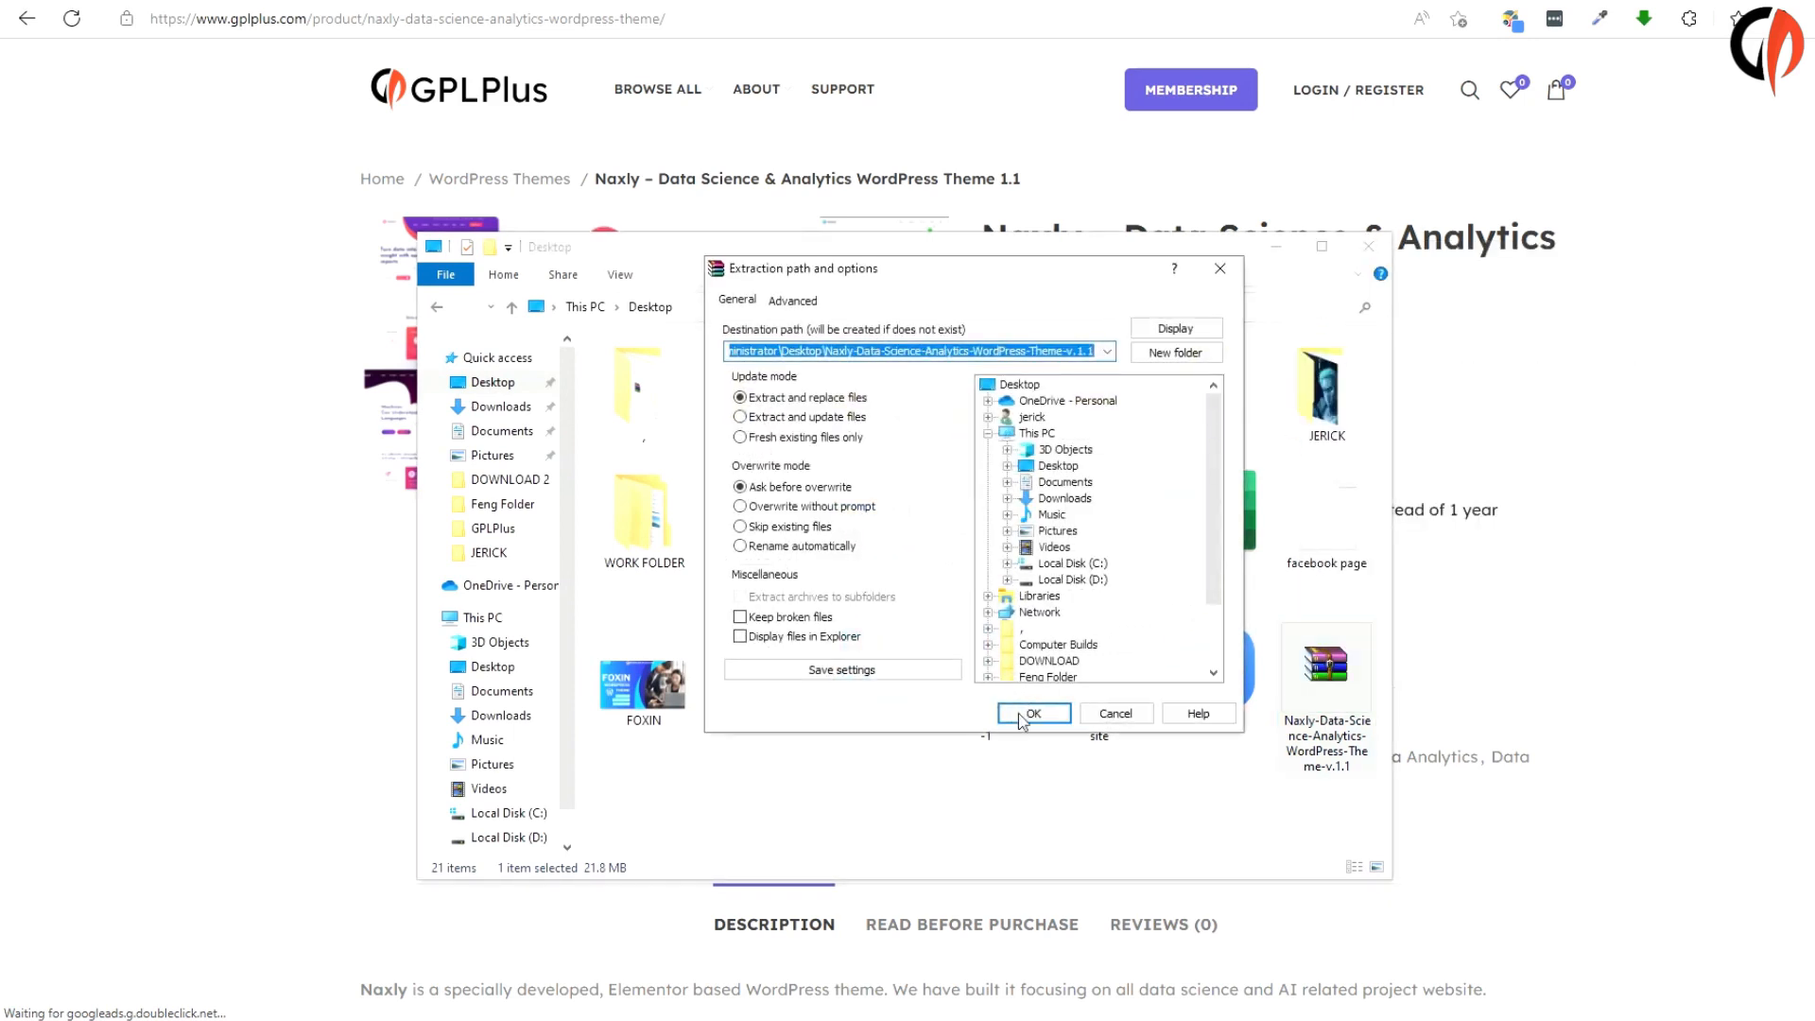
left_click(1023, 721)
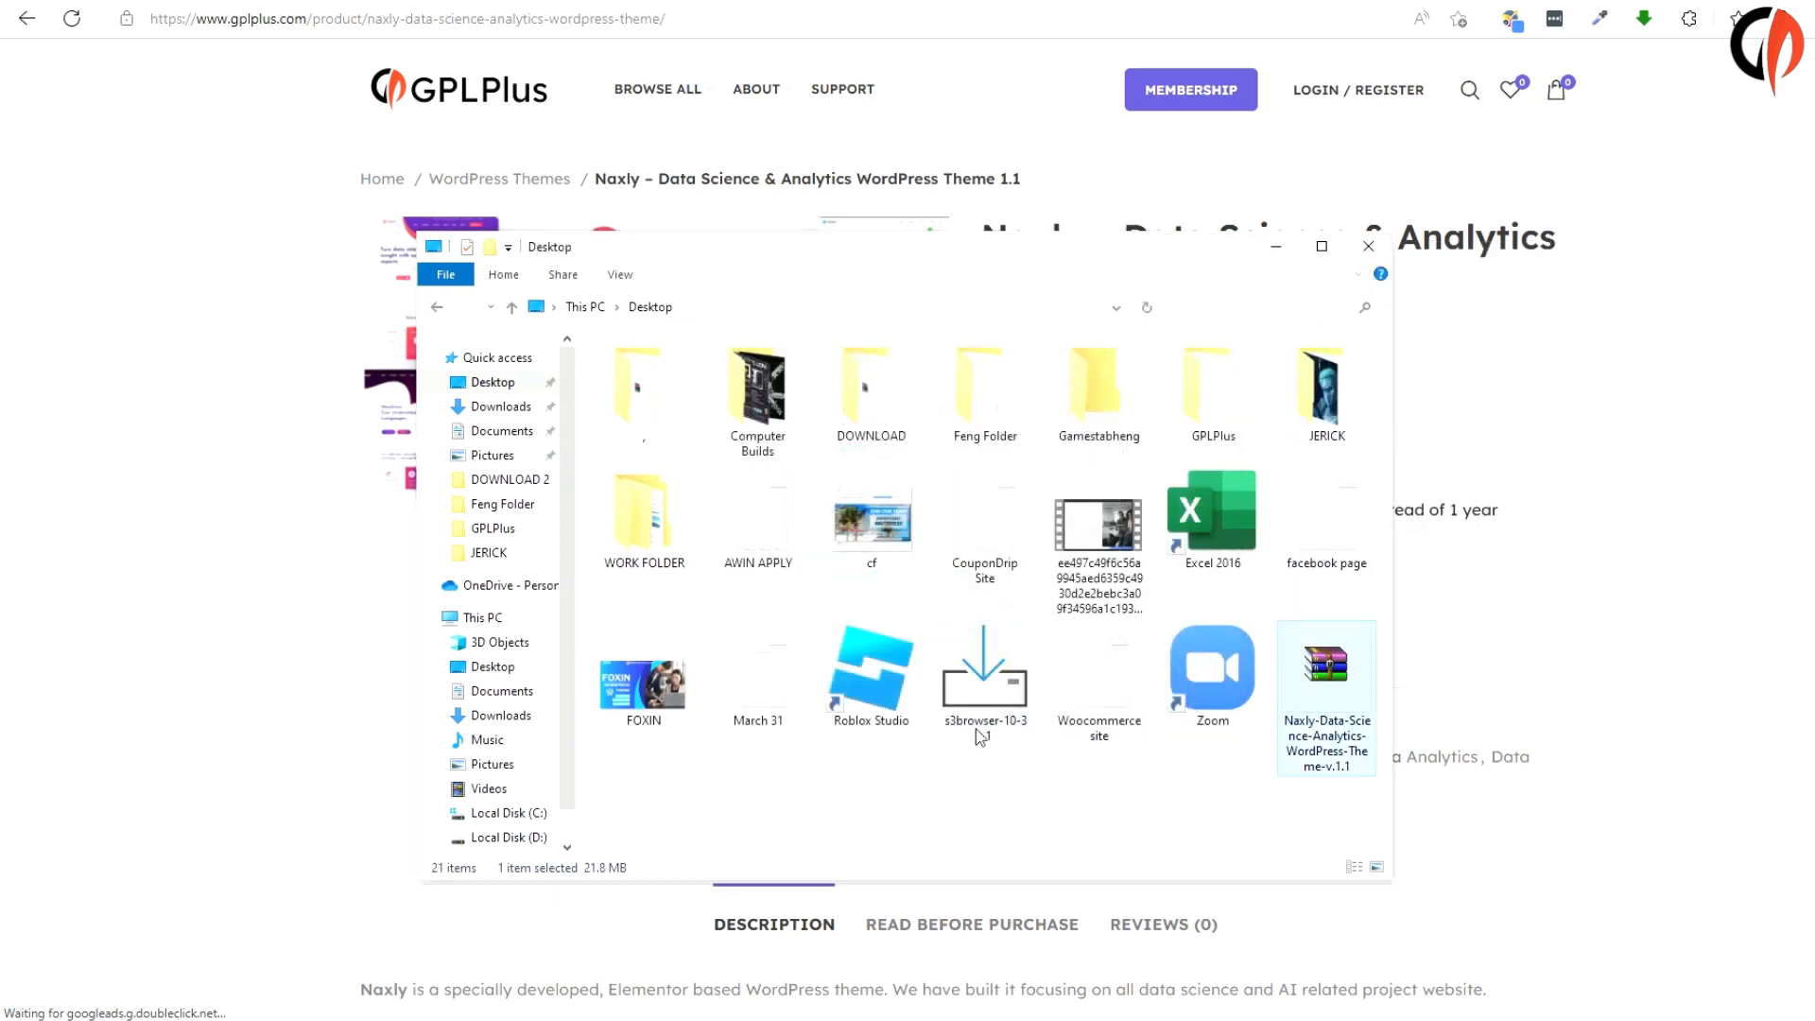
Browse the extracted theme folder through naxly_11 to naxly-wp-full and locate the naxly ZIP archive
double_click(655, 580)
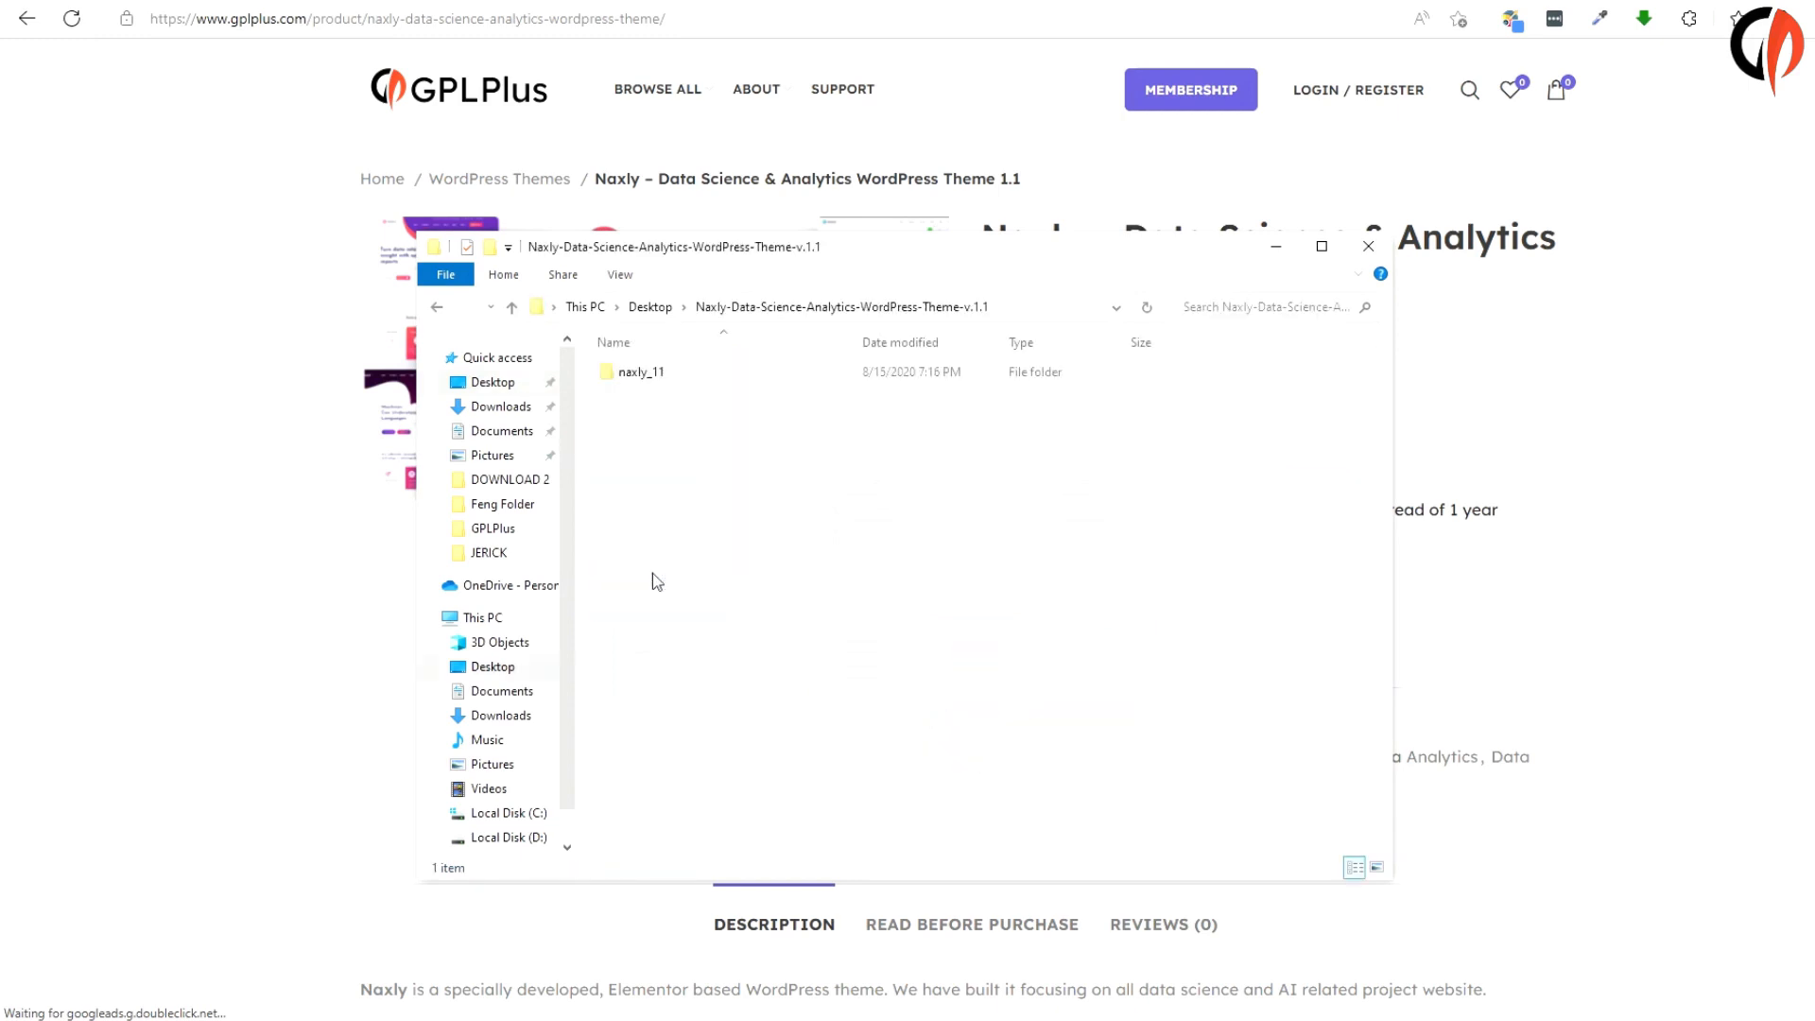
double_click(637, 374)
double_click(637, 376)
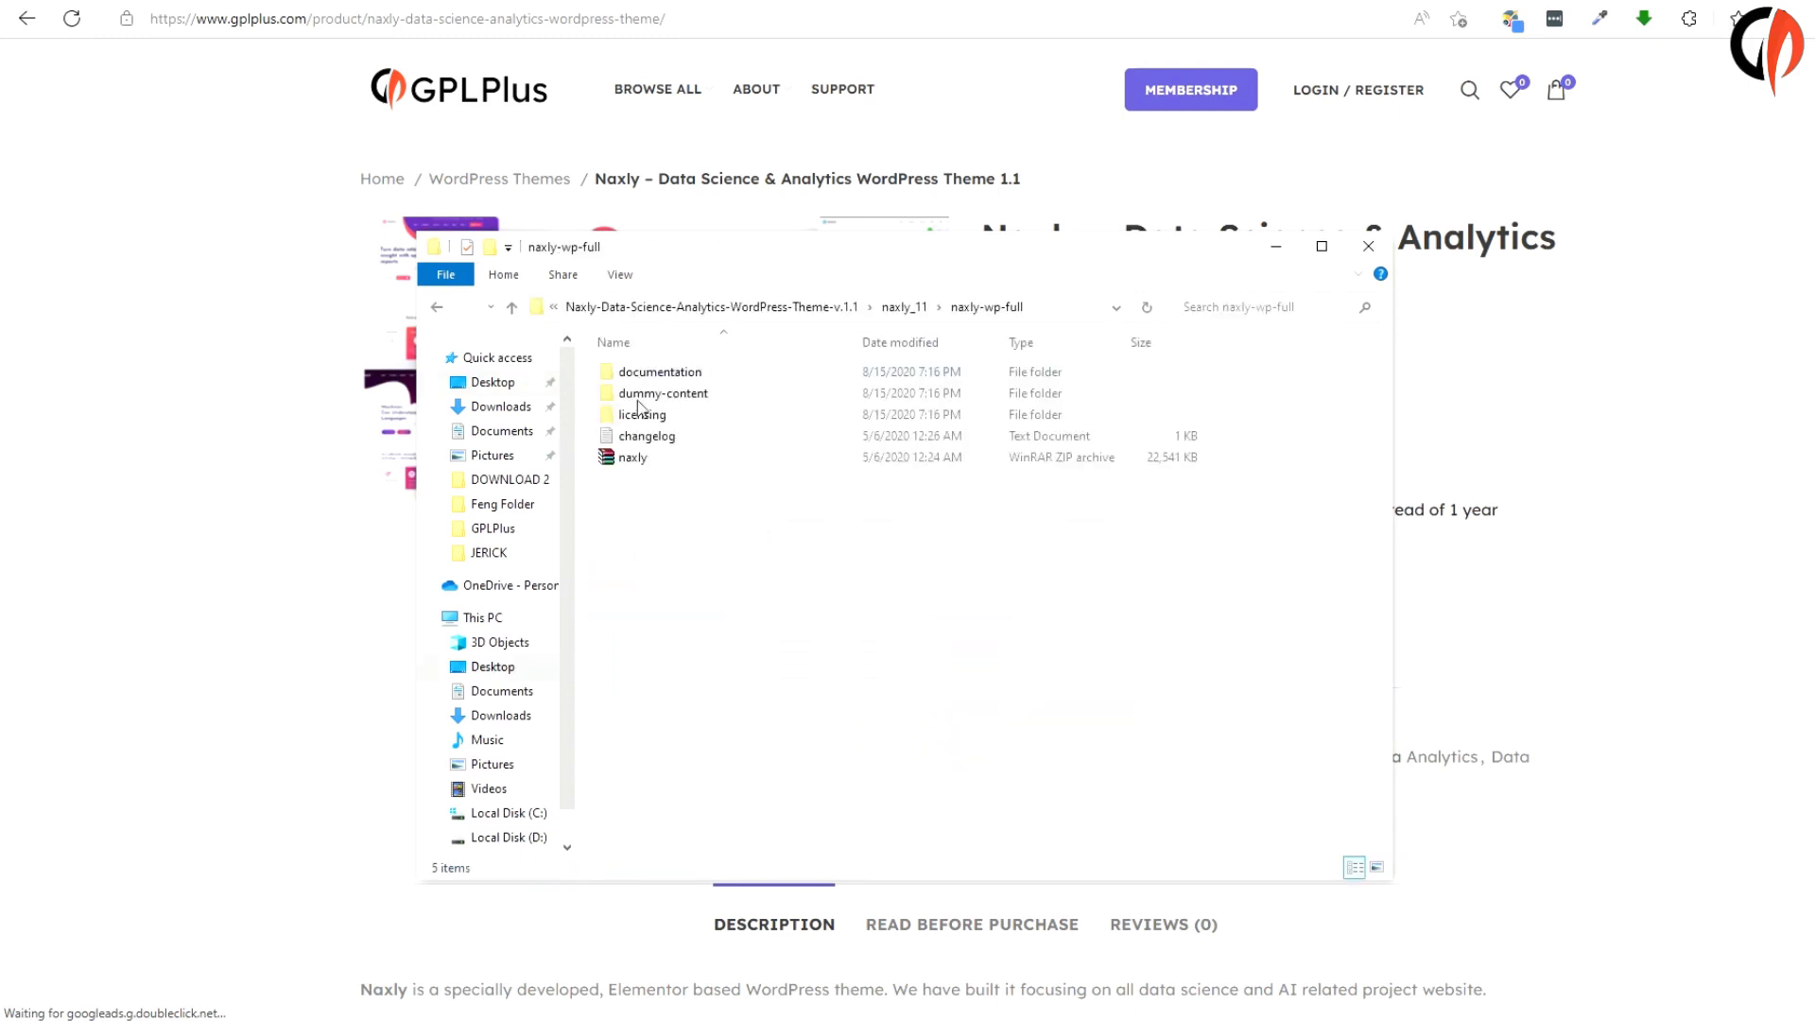
left_click(633, 459)
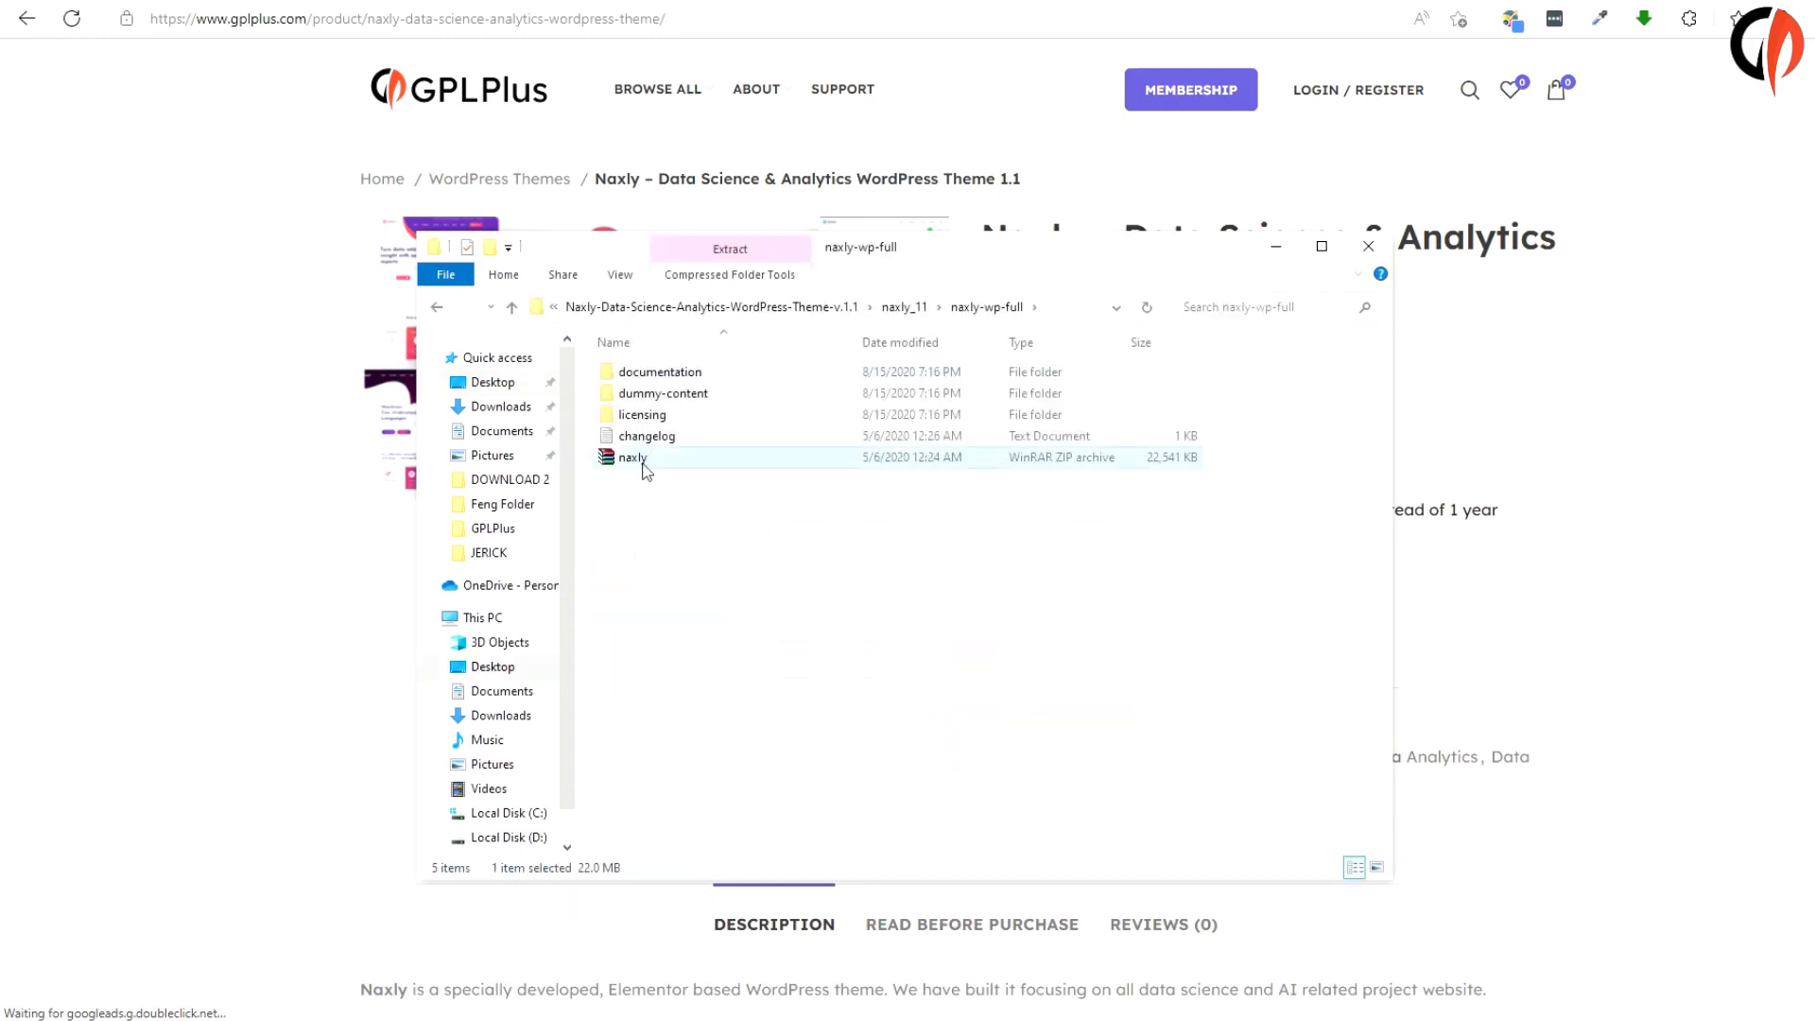
Switch to the WordPress admin dashboard and open the form for uploading a new theme
left_click(536, 1)
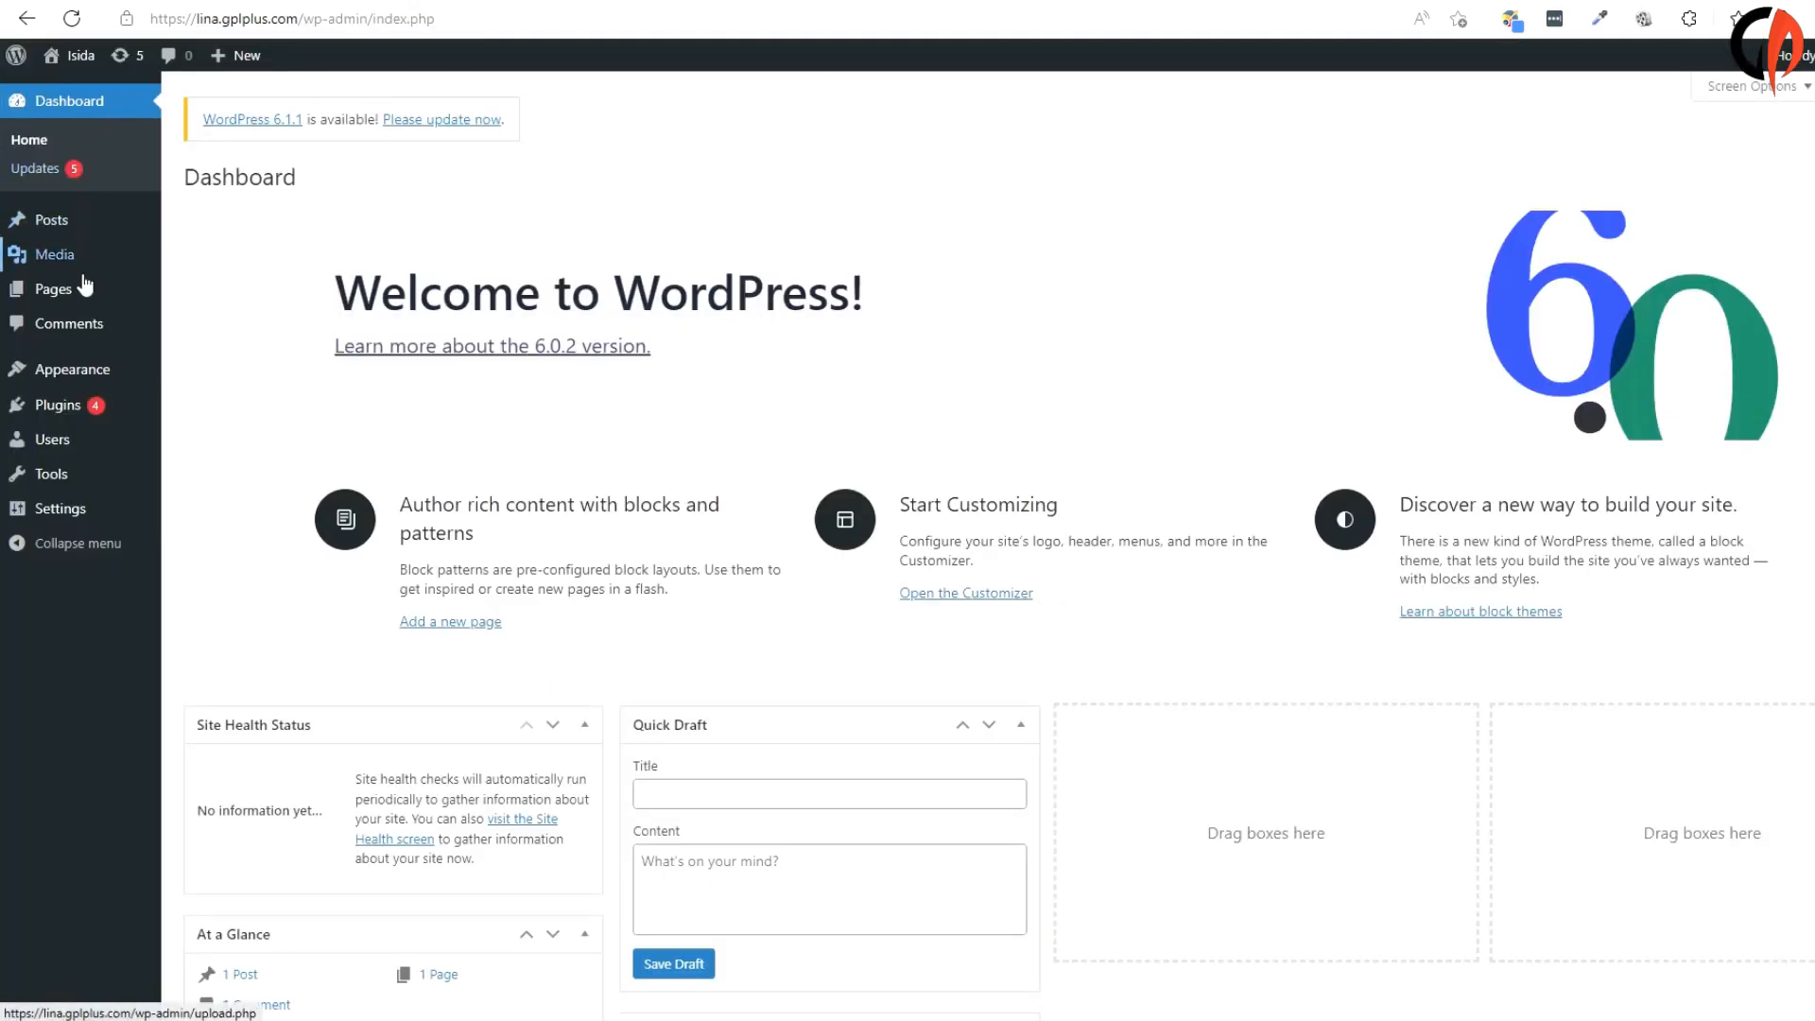
mouse_move(90, 371)
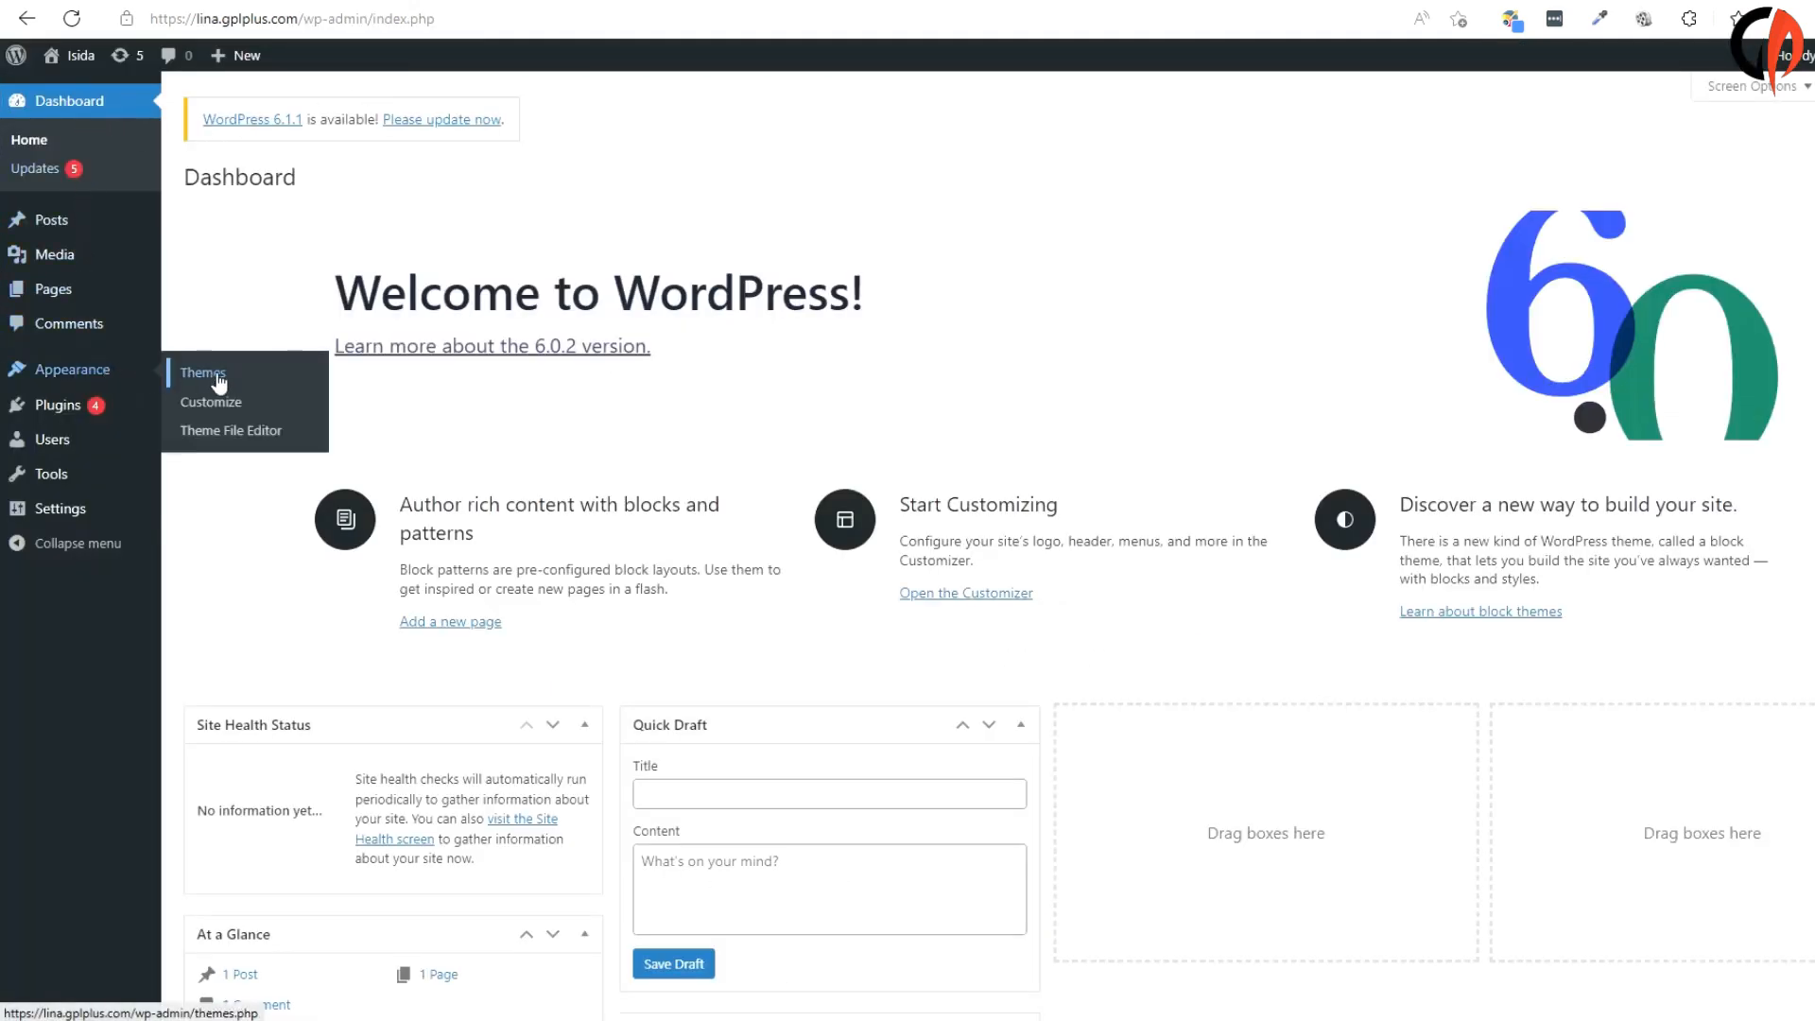
left_click(203, 372)
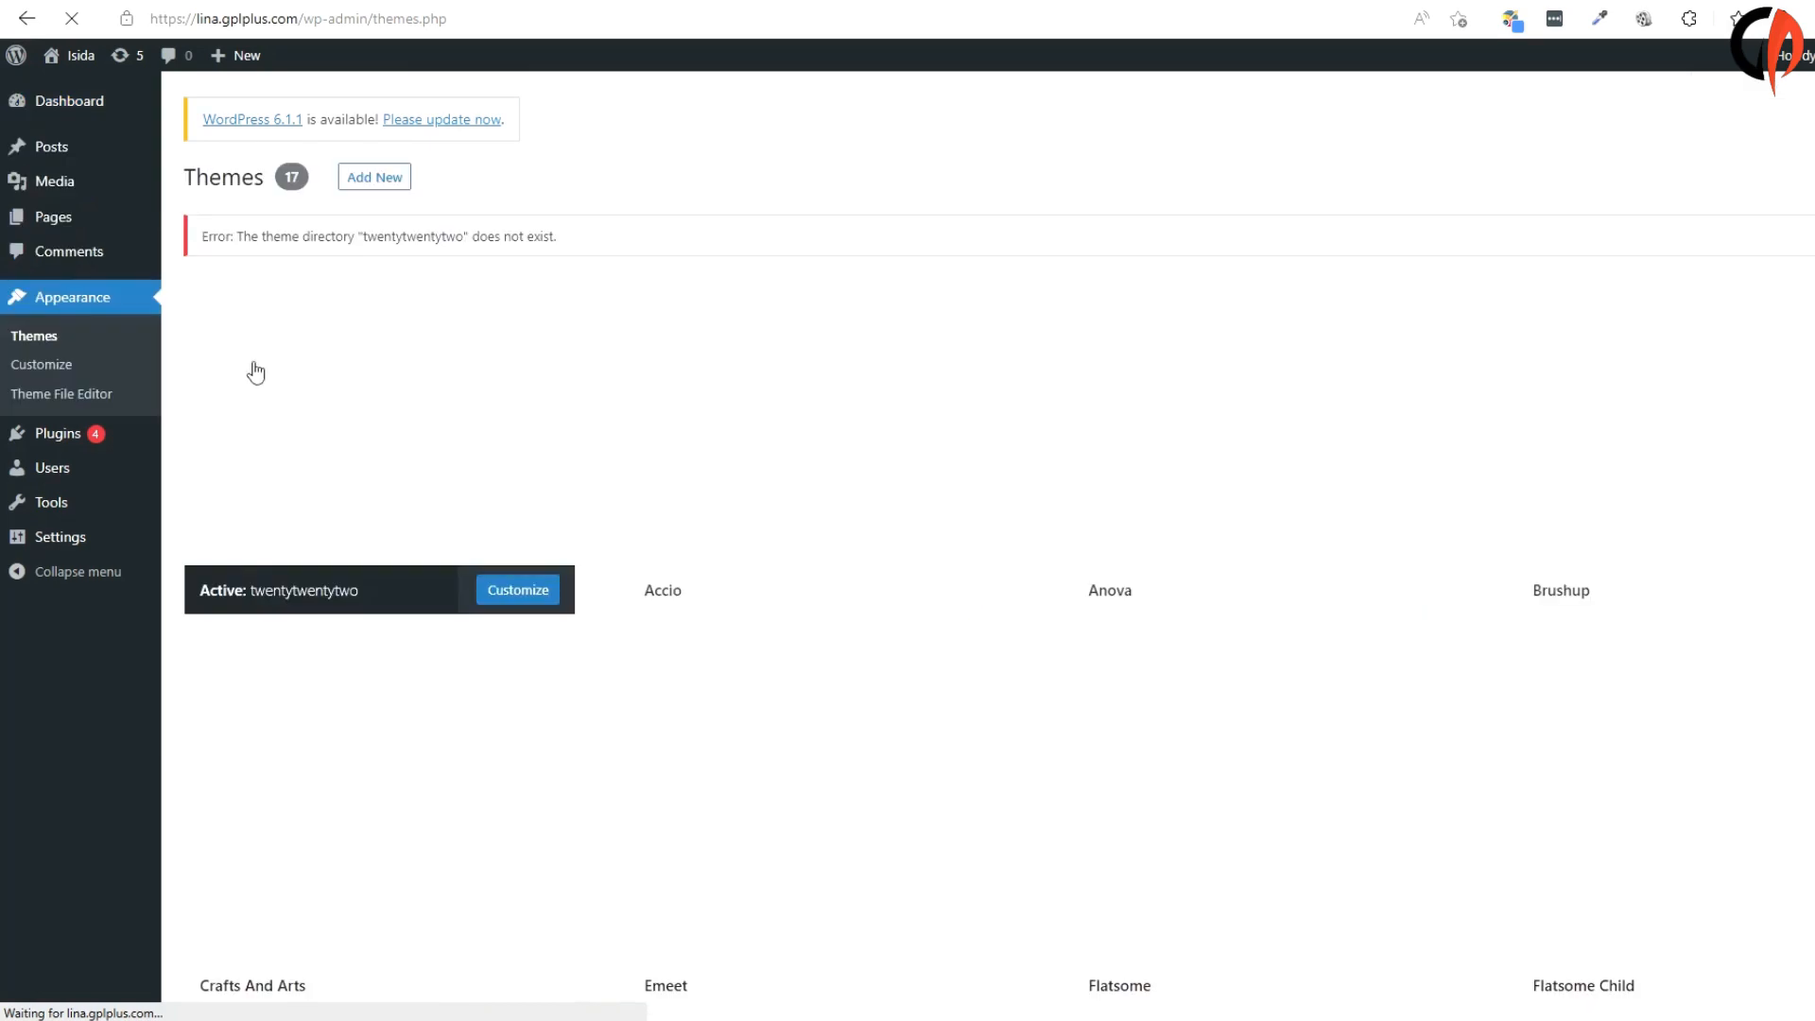
left_click(369, 180)
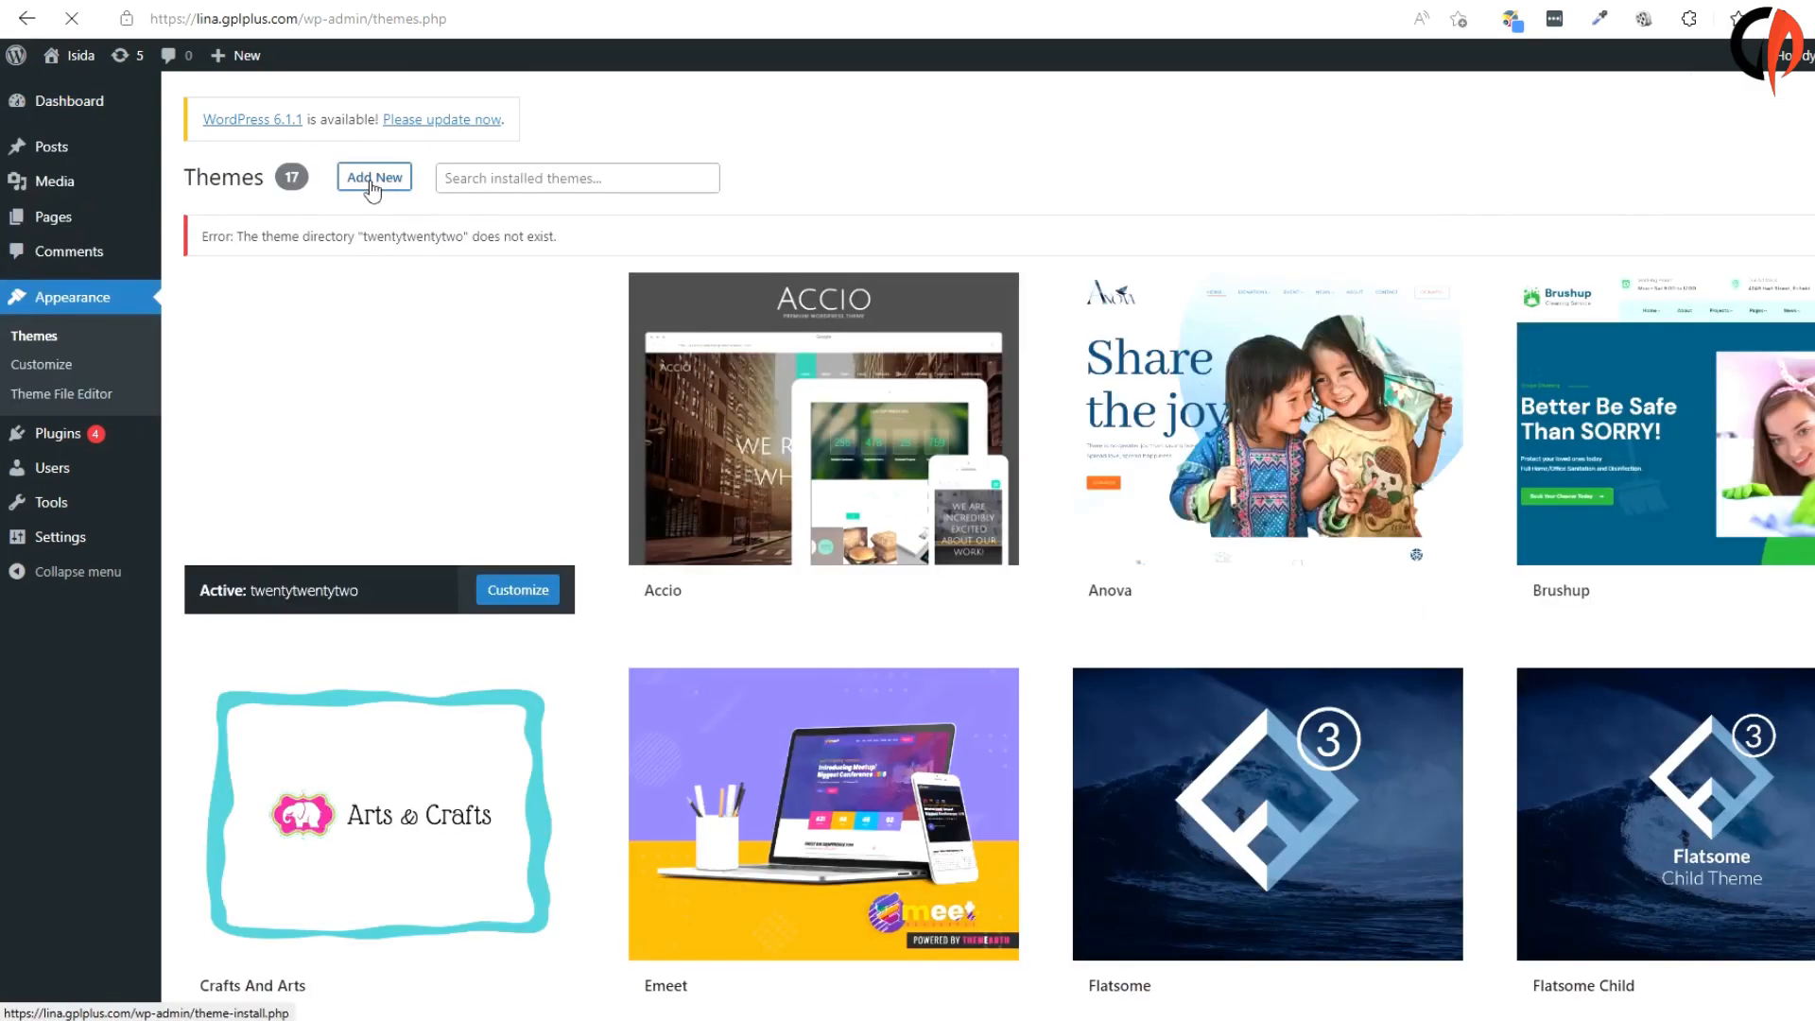
left_click(378, 185)
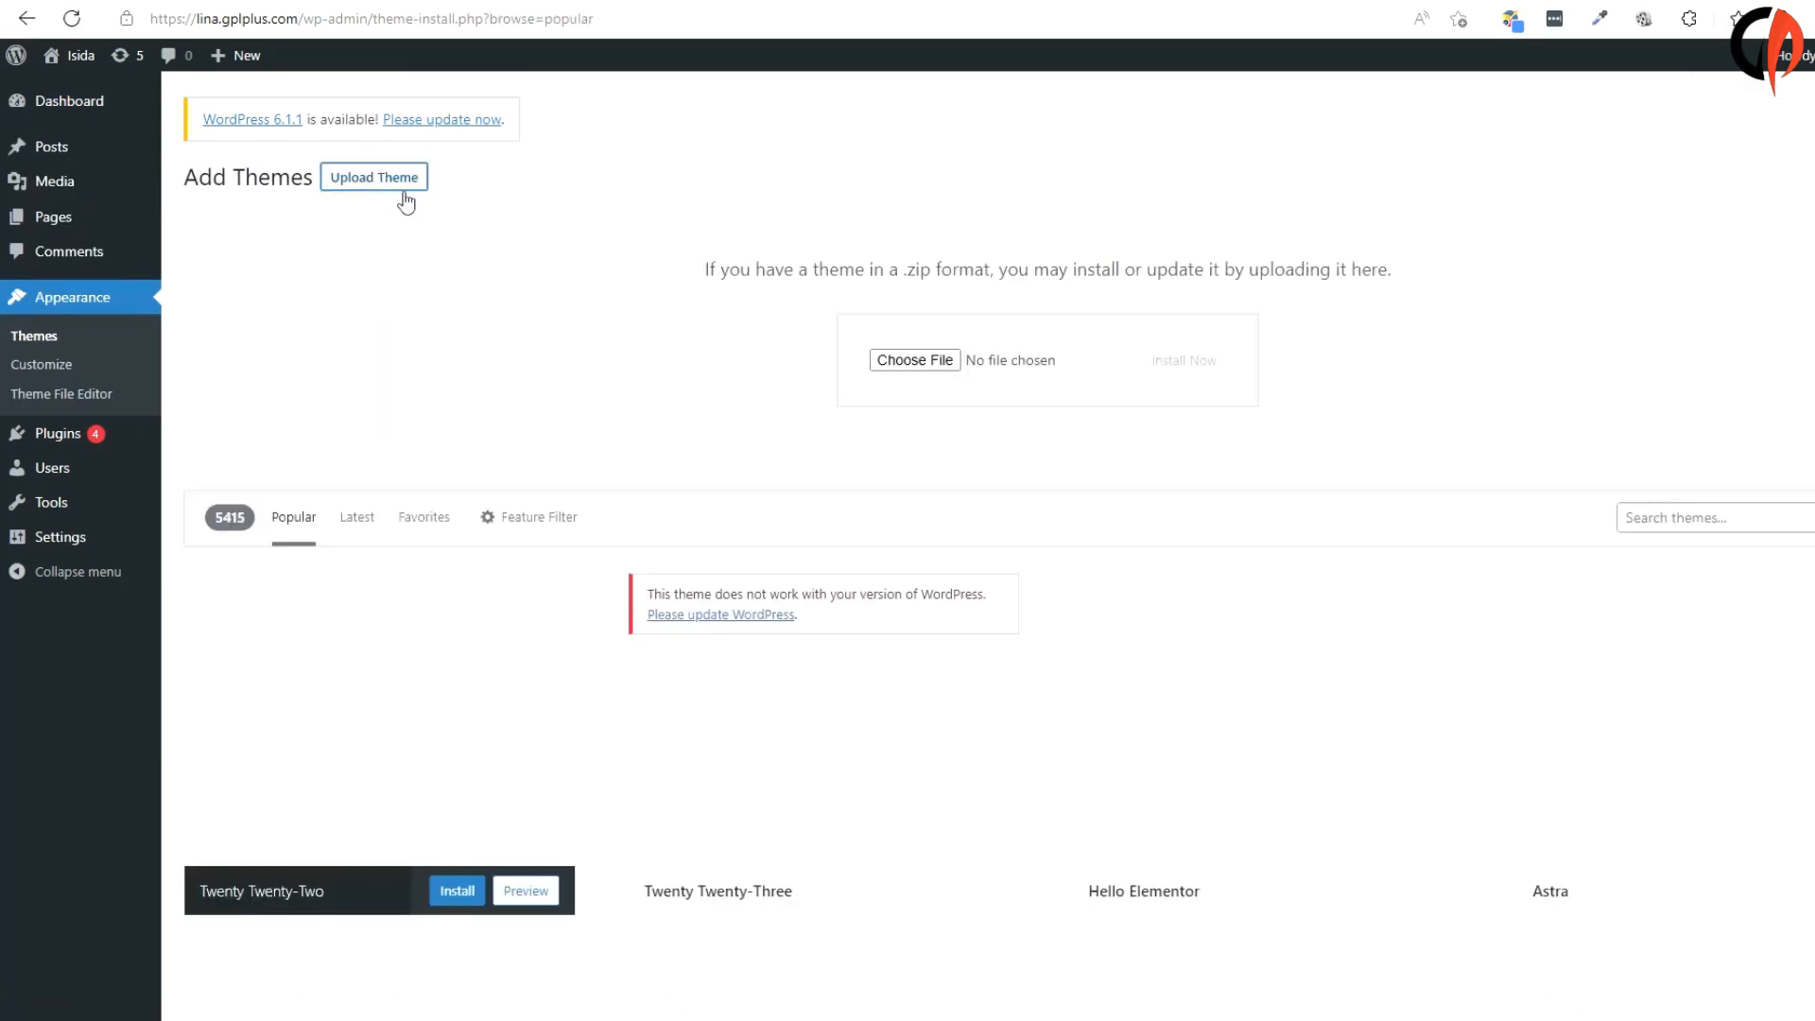
Upload naxly.zip from the extracted naxly-wp-full folder, then install and activate the Naxly theme
left_click(900, 359)
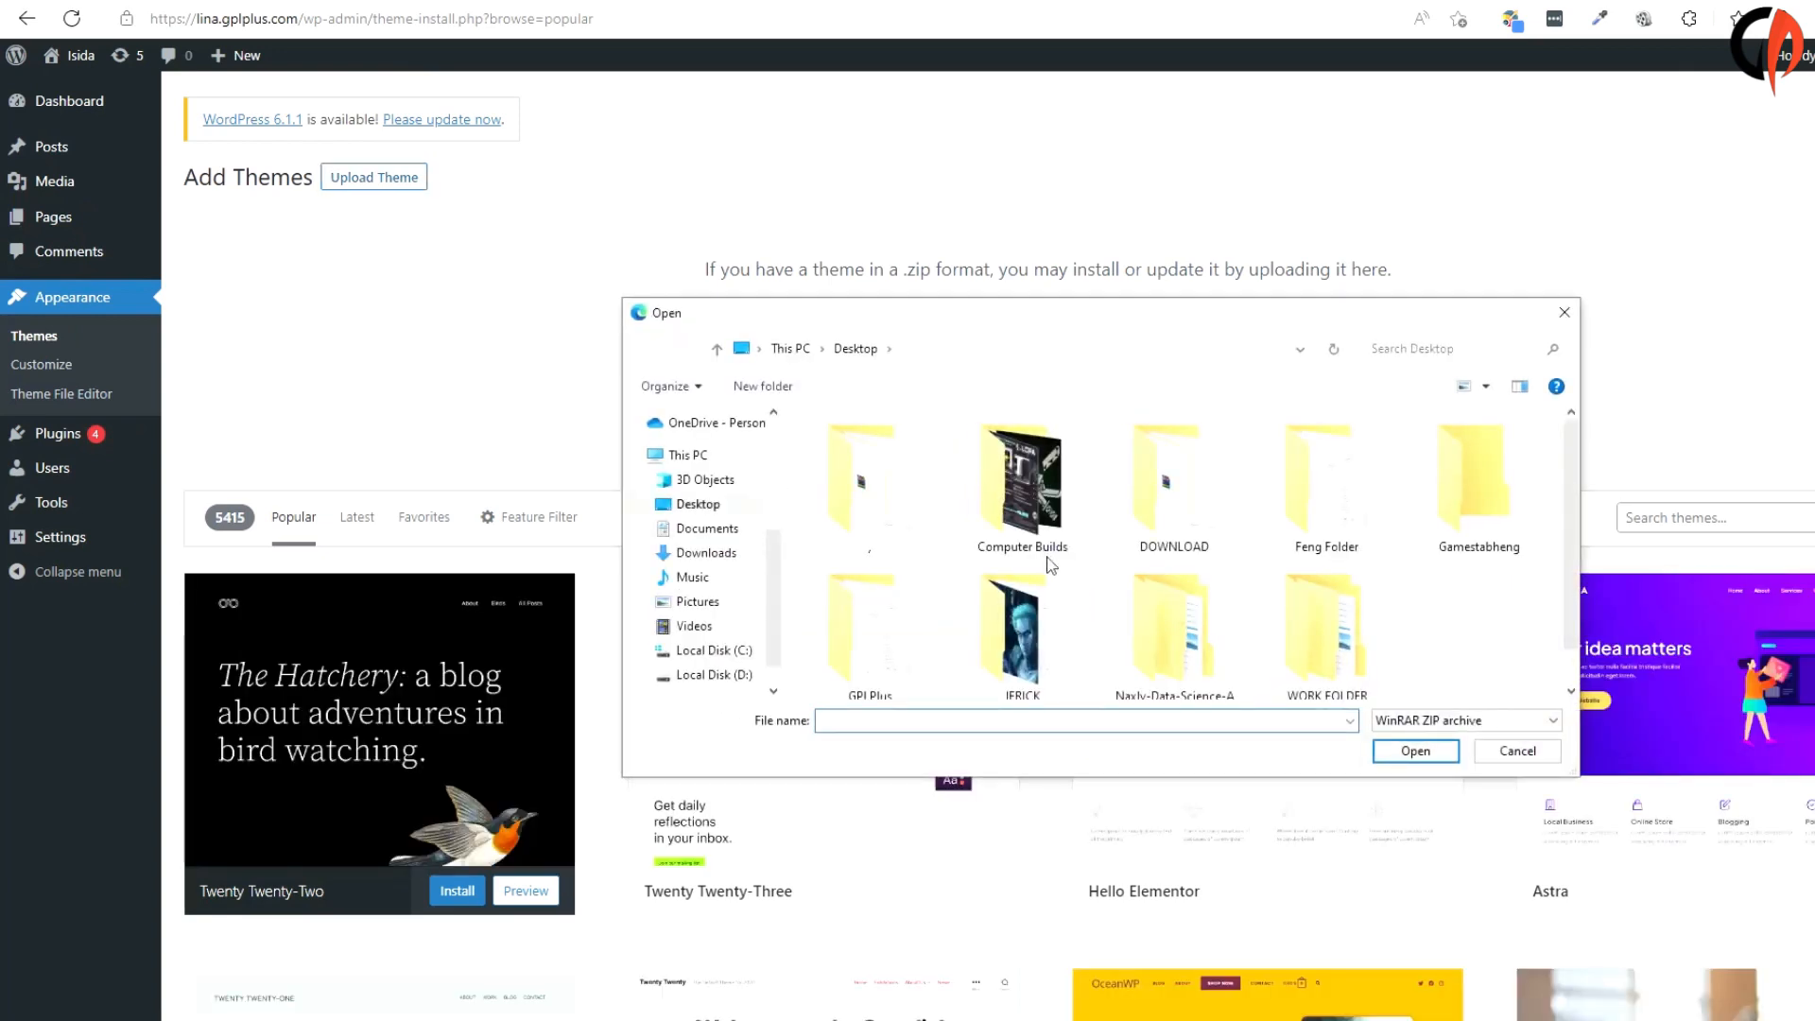
double_click(1183, 606)
double_click(851, 447)
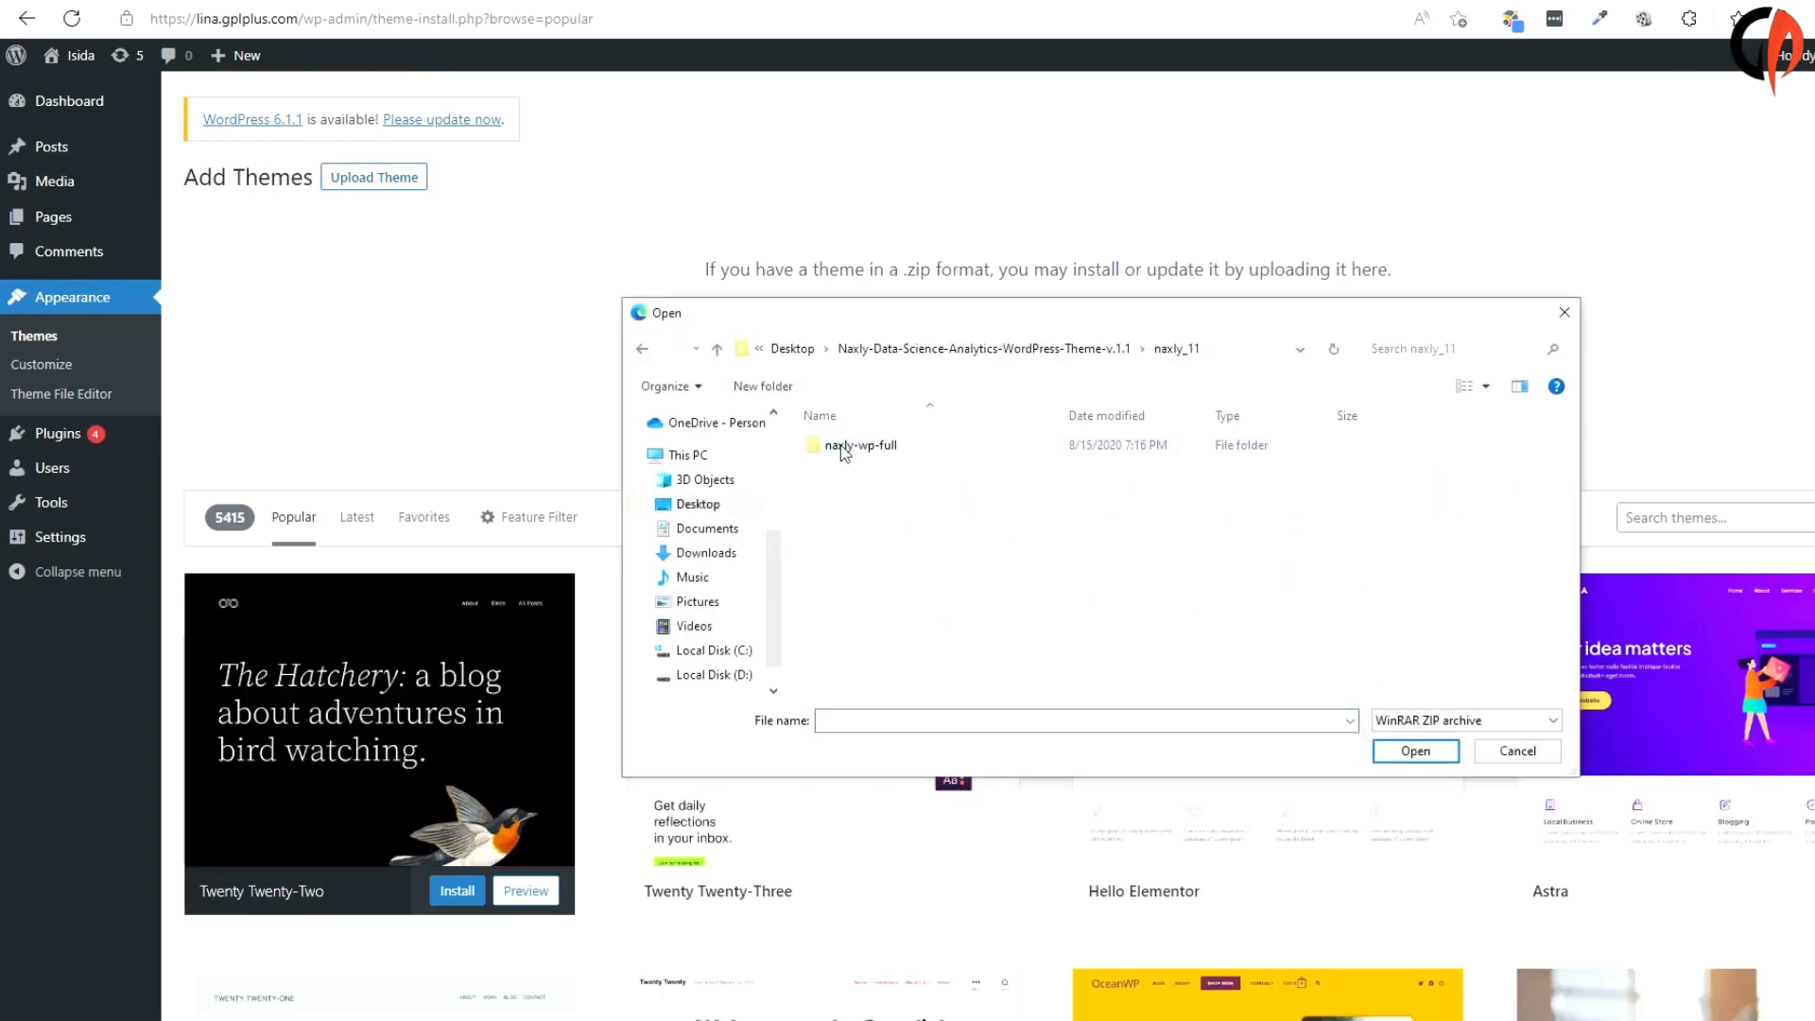
double_click(844, 448)
left_click(855, 513)
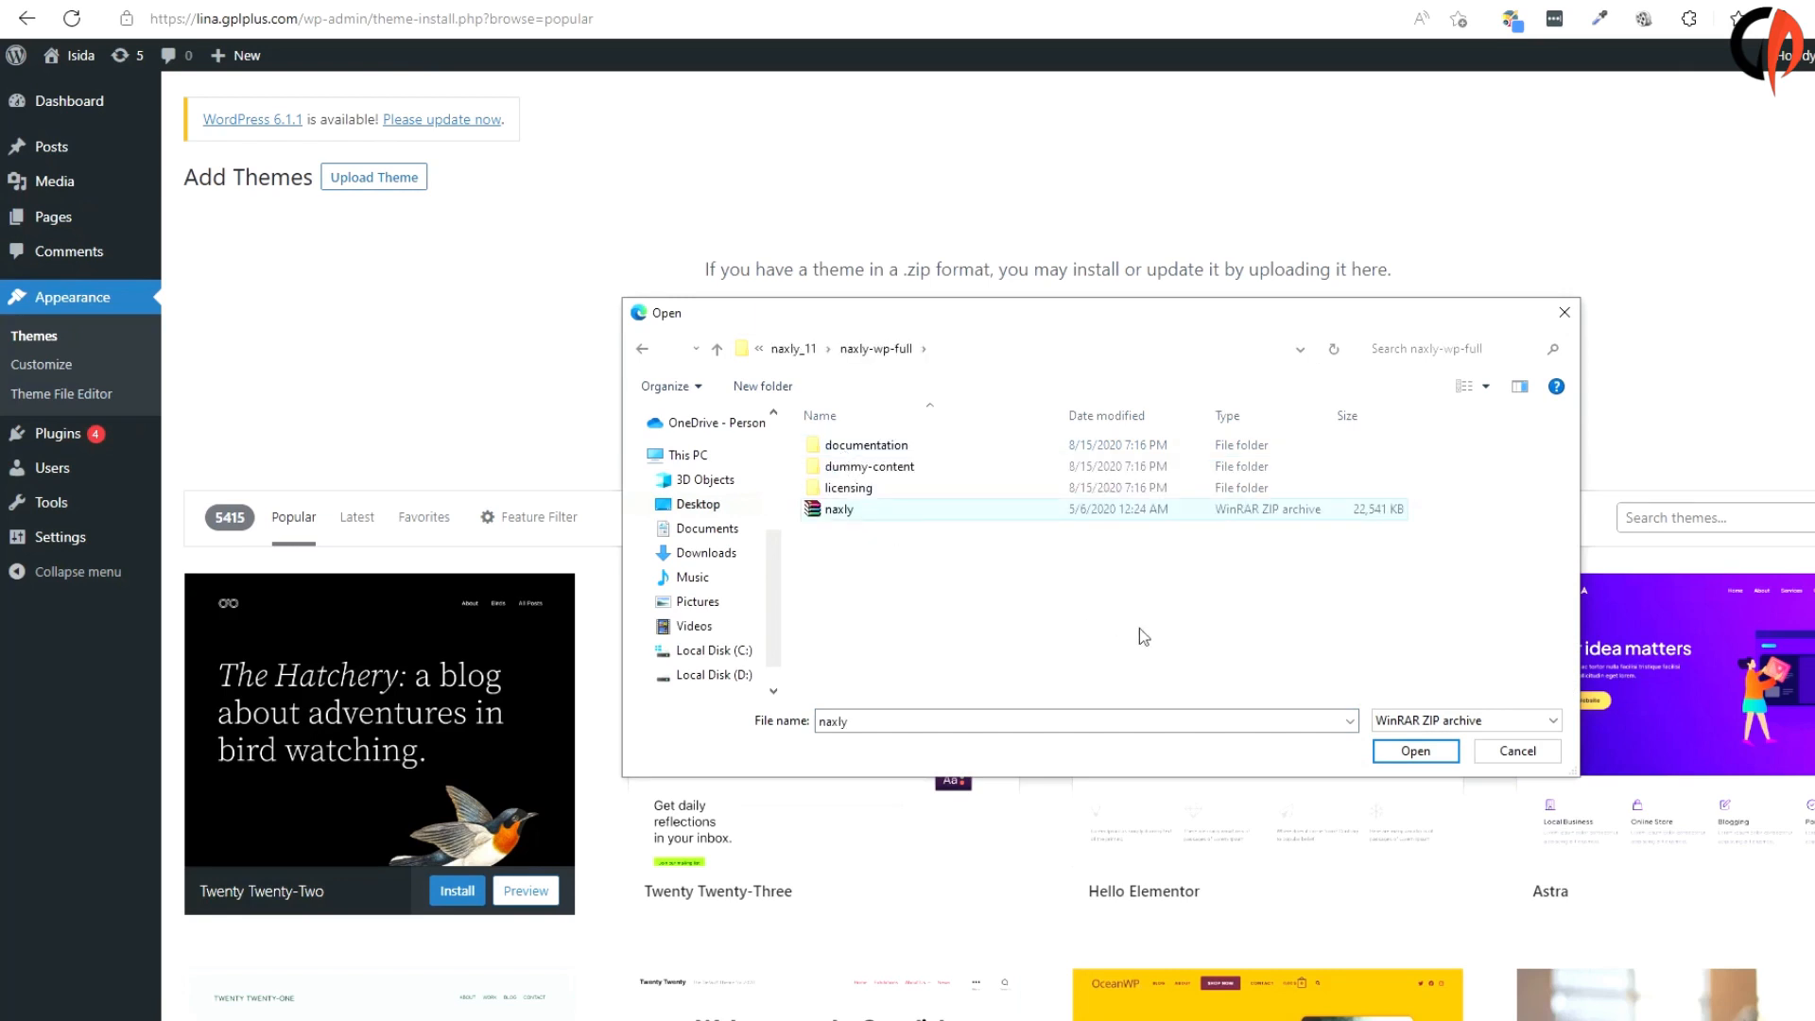
left_click(1415, 750)
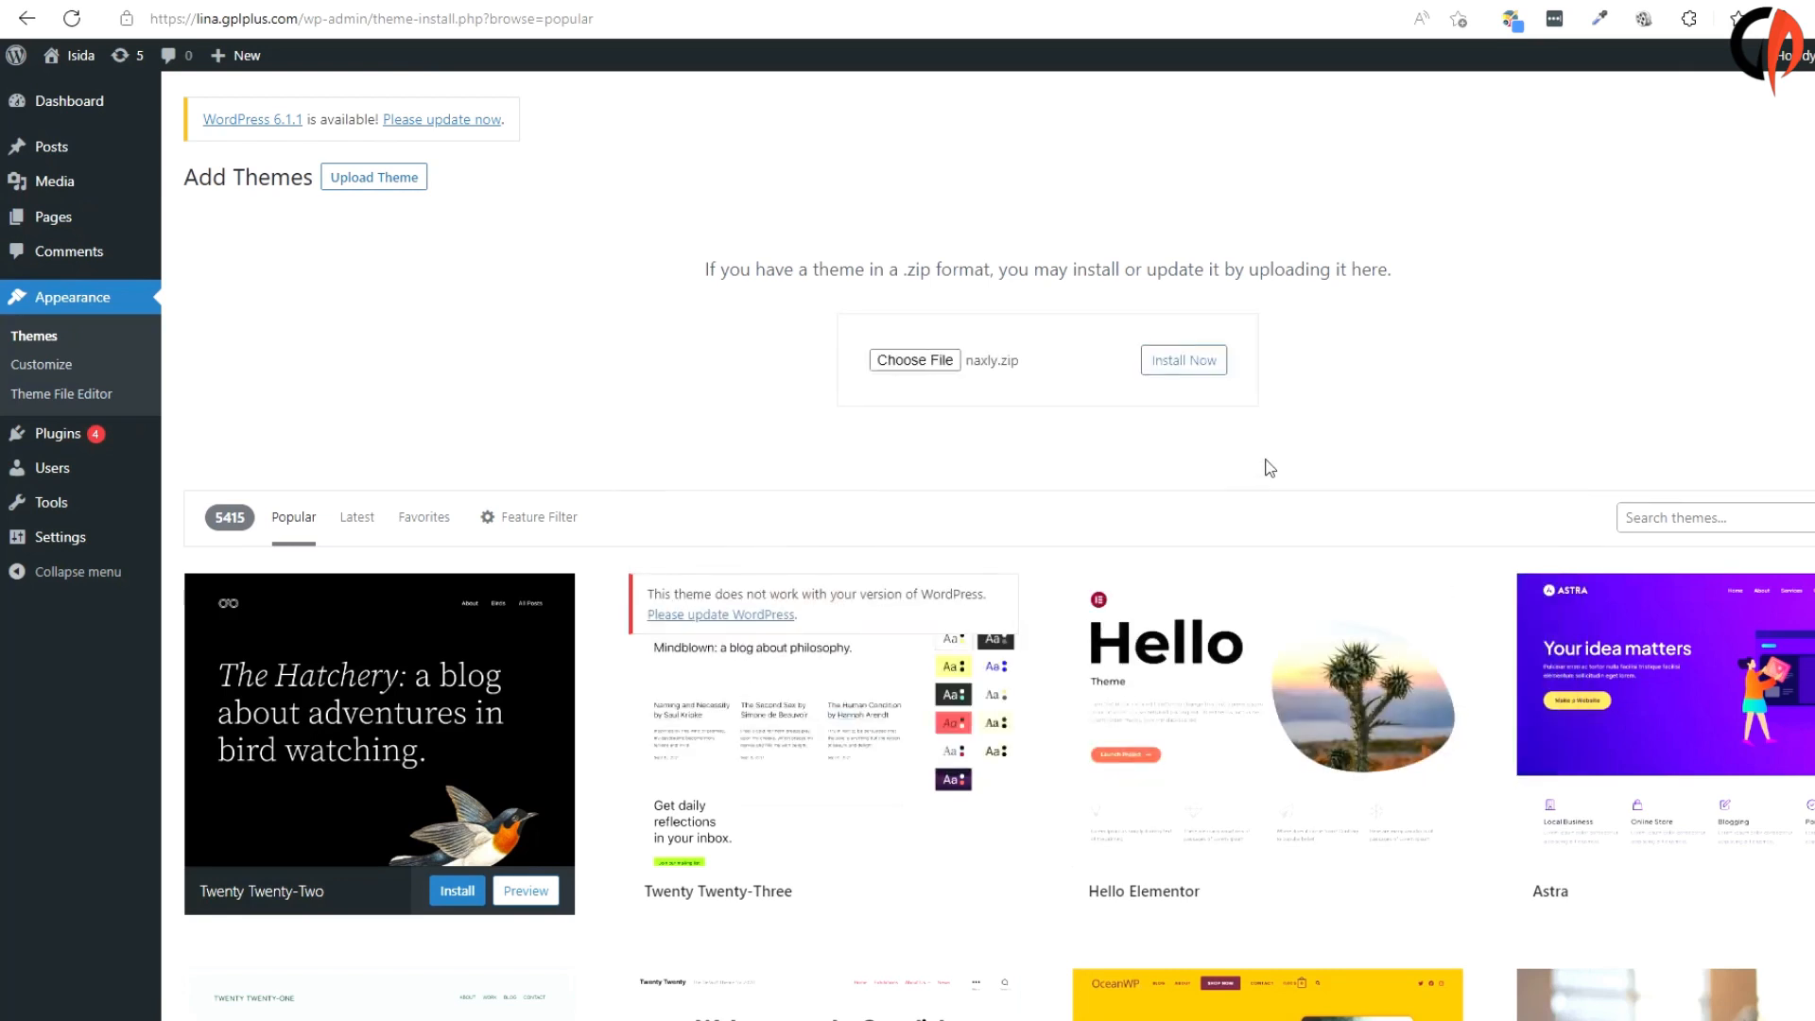
left_click(1184, 365)
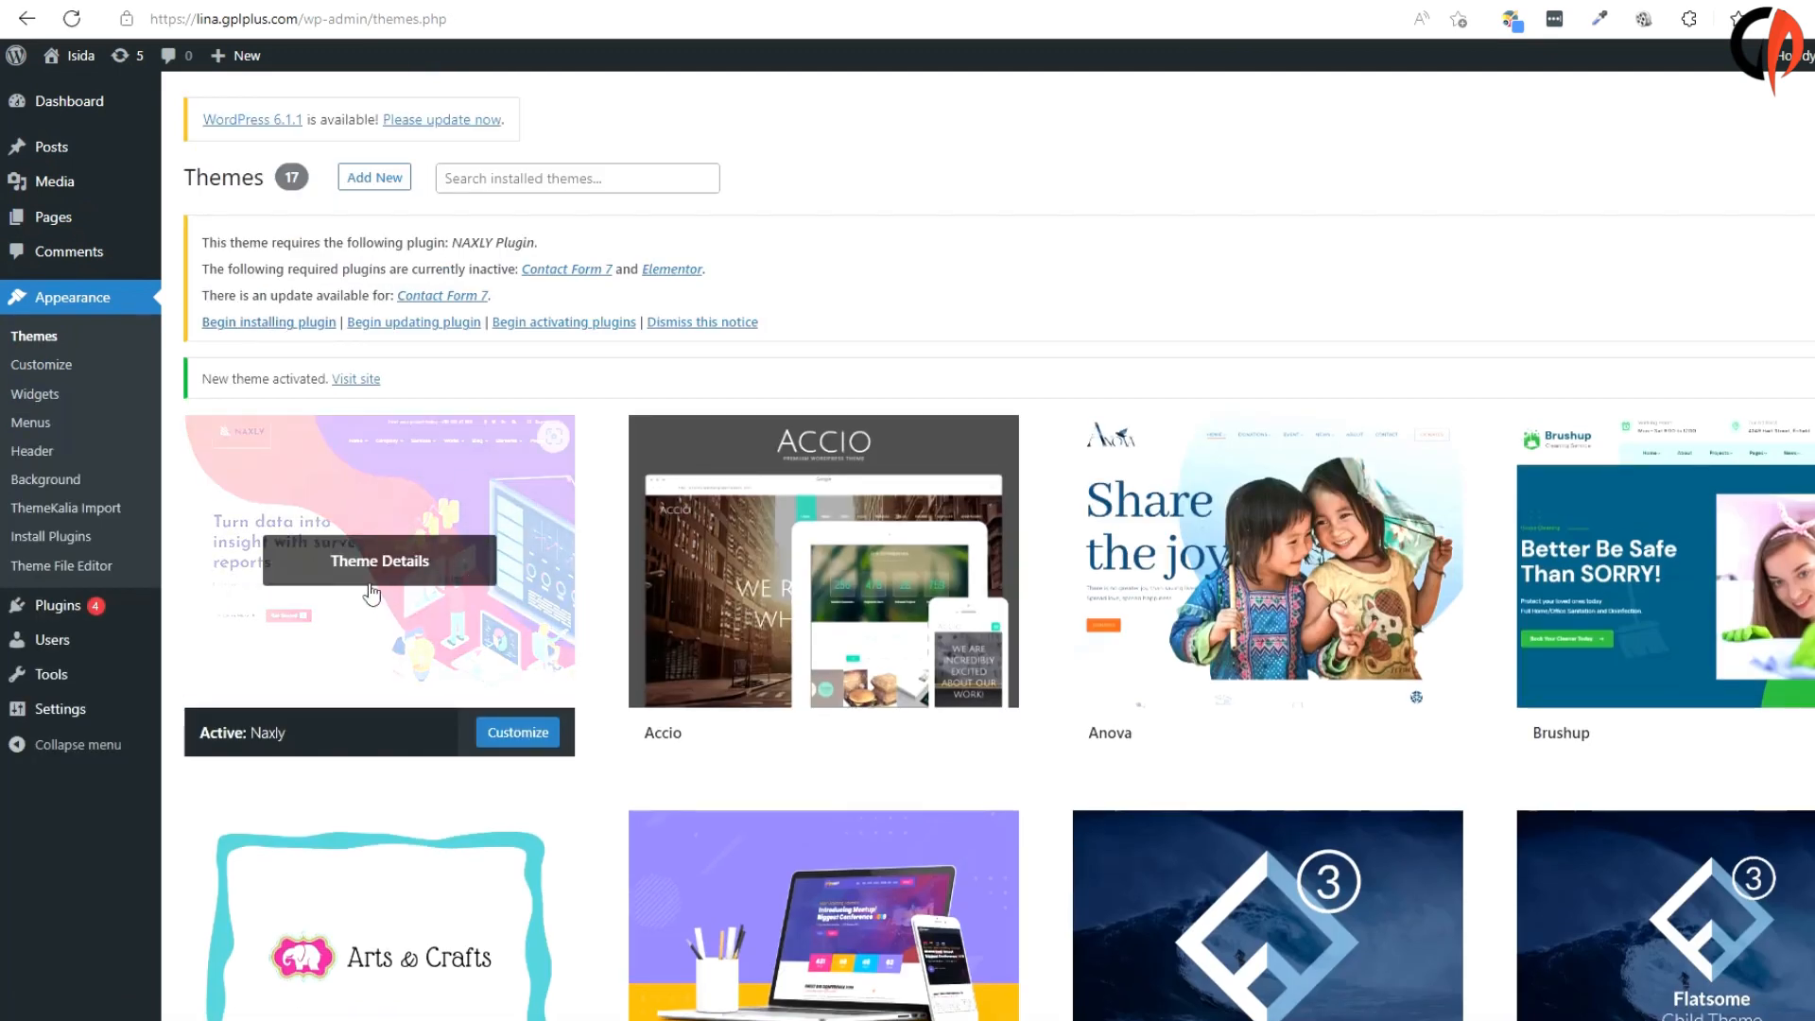
Install the required NAXLY Plugin and return to the required plugins list
left_click(287, 323)
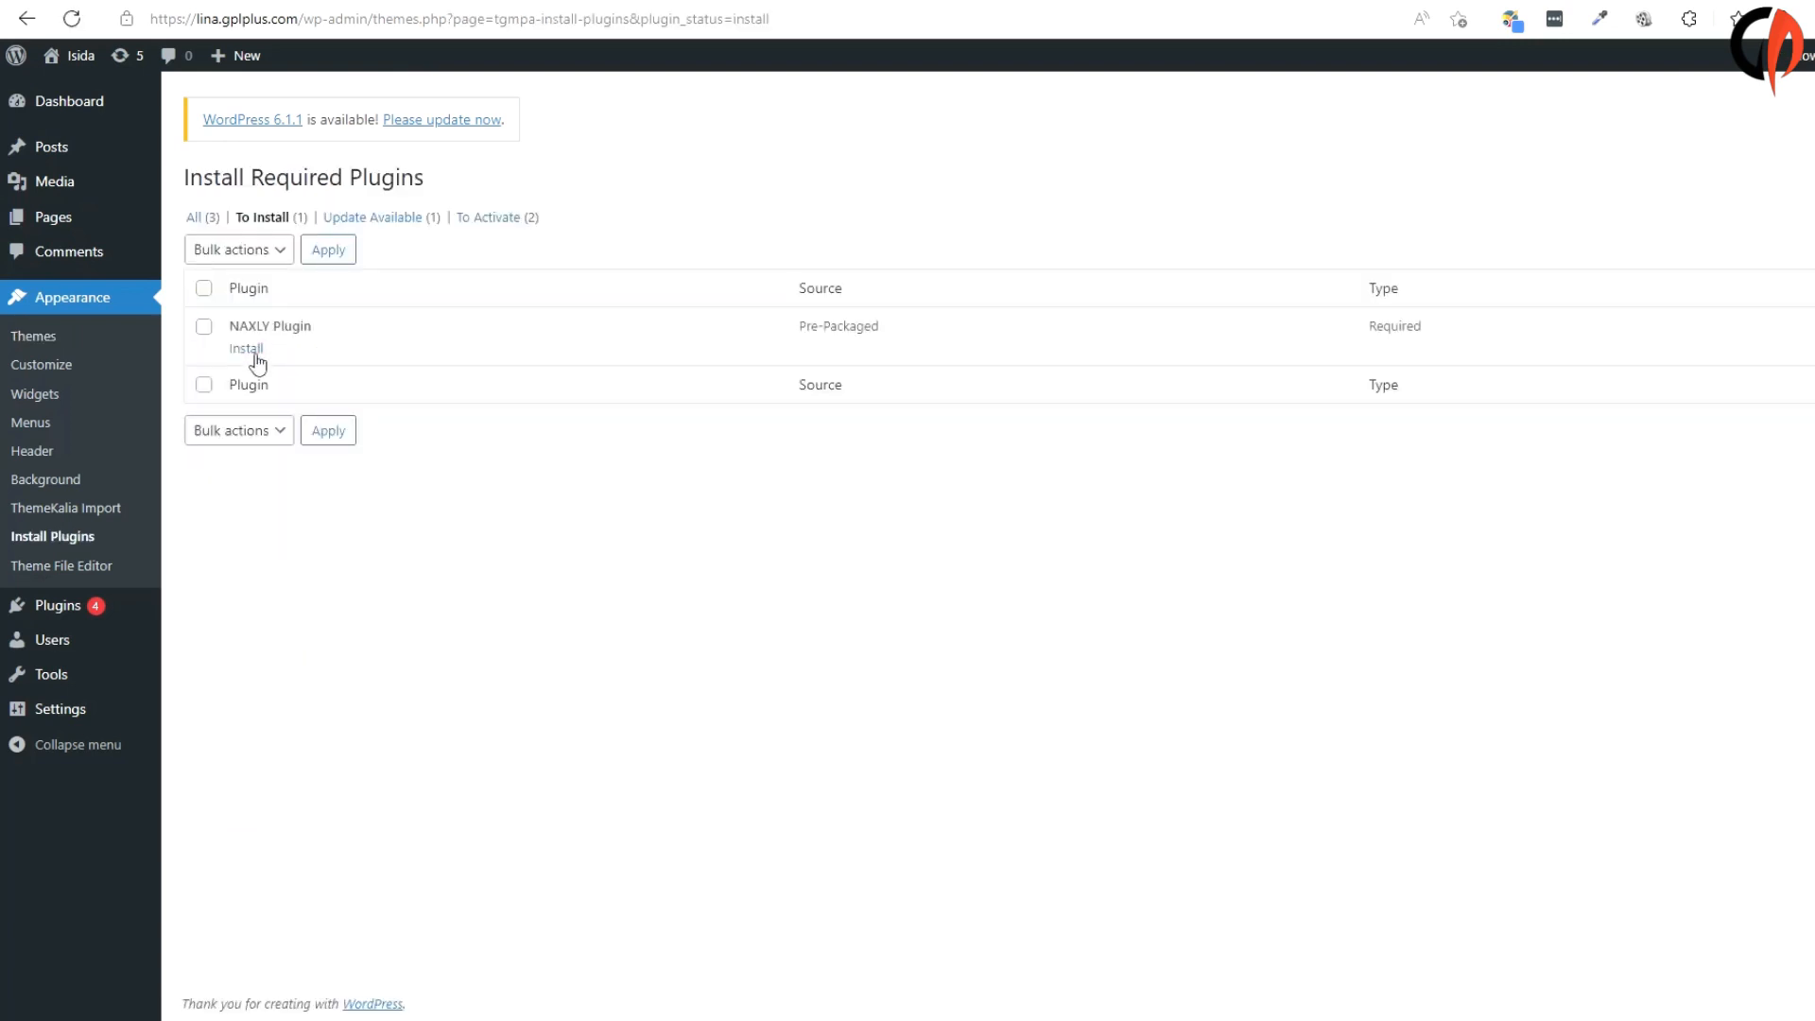
left_click(255, 357)
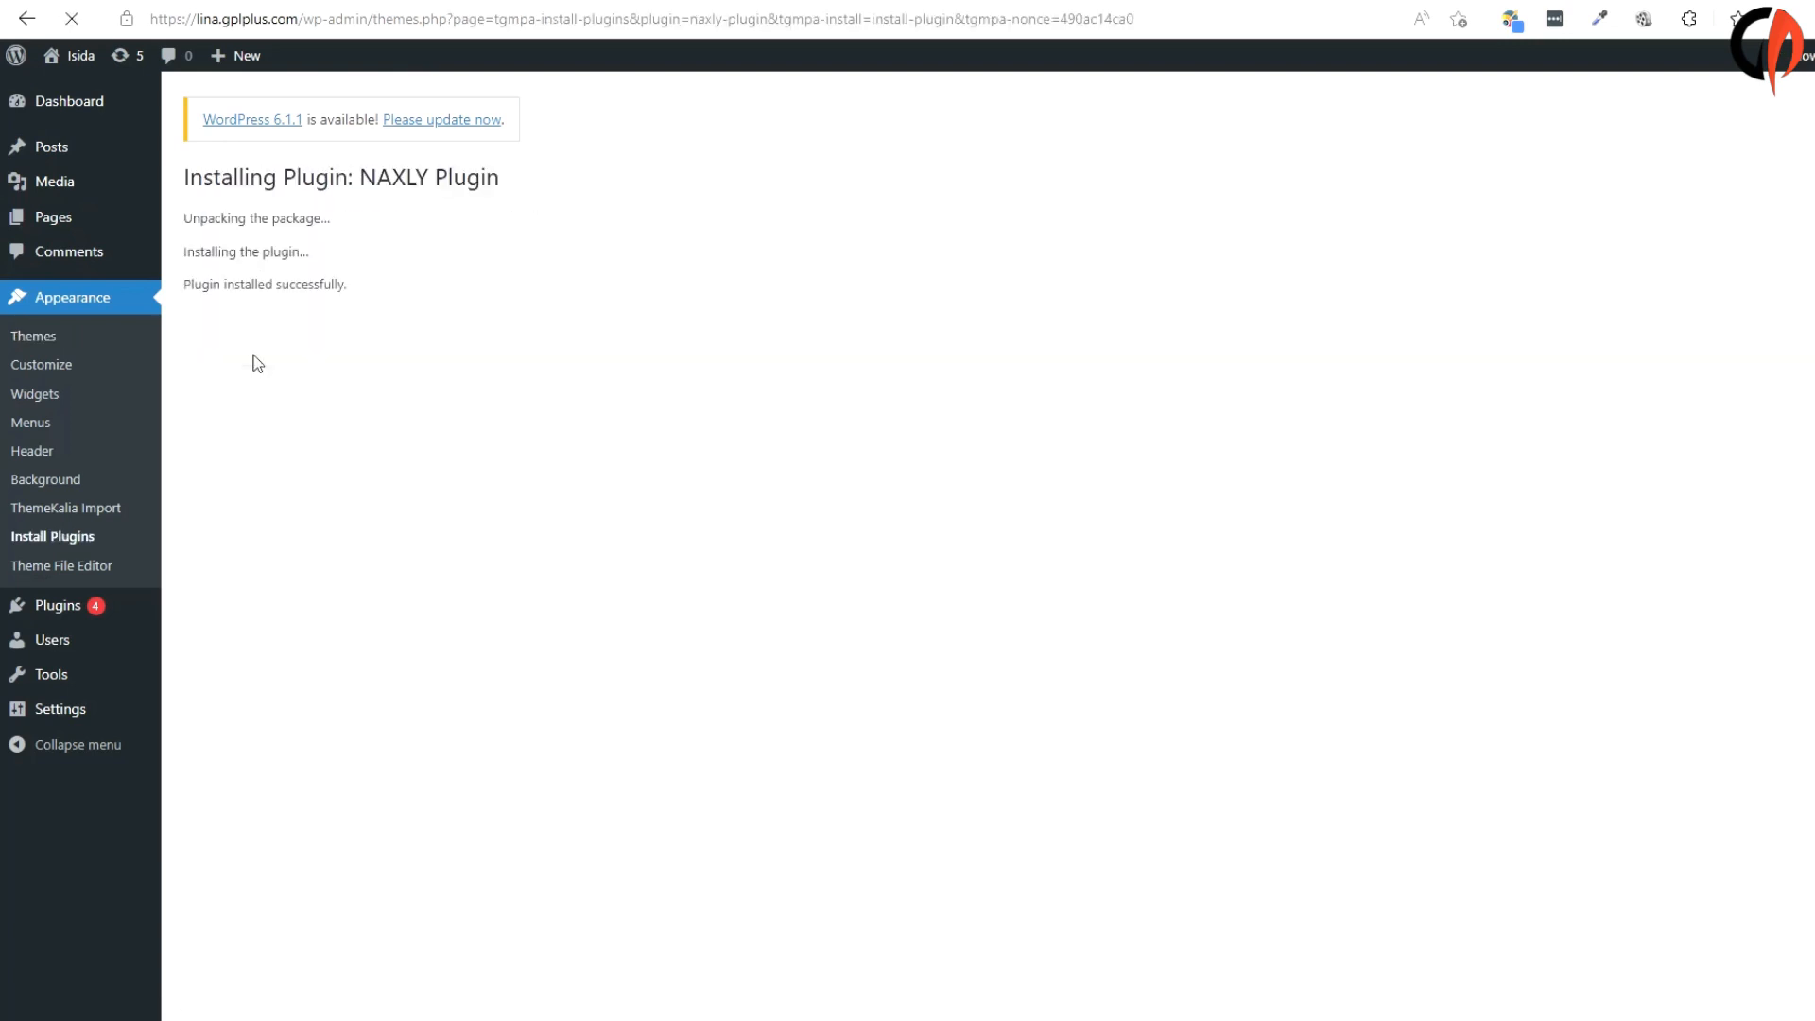
left_click(281, 321)
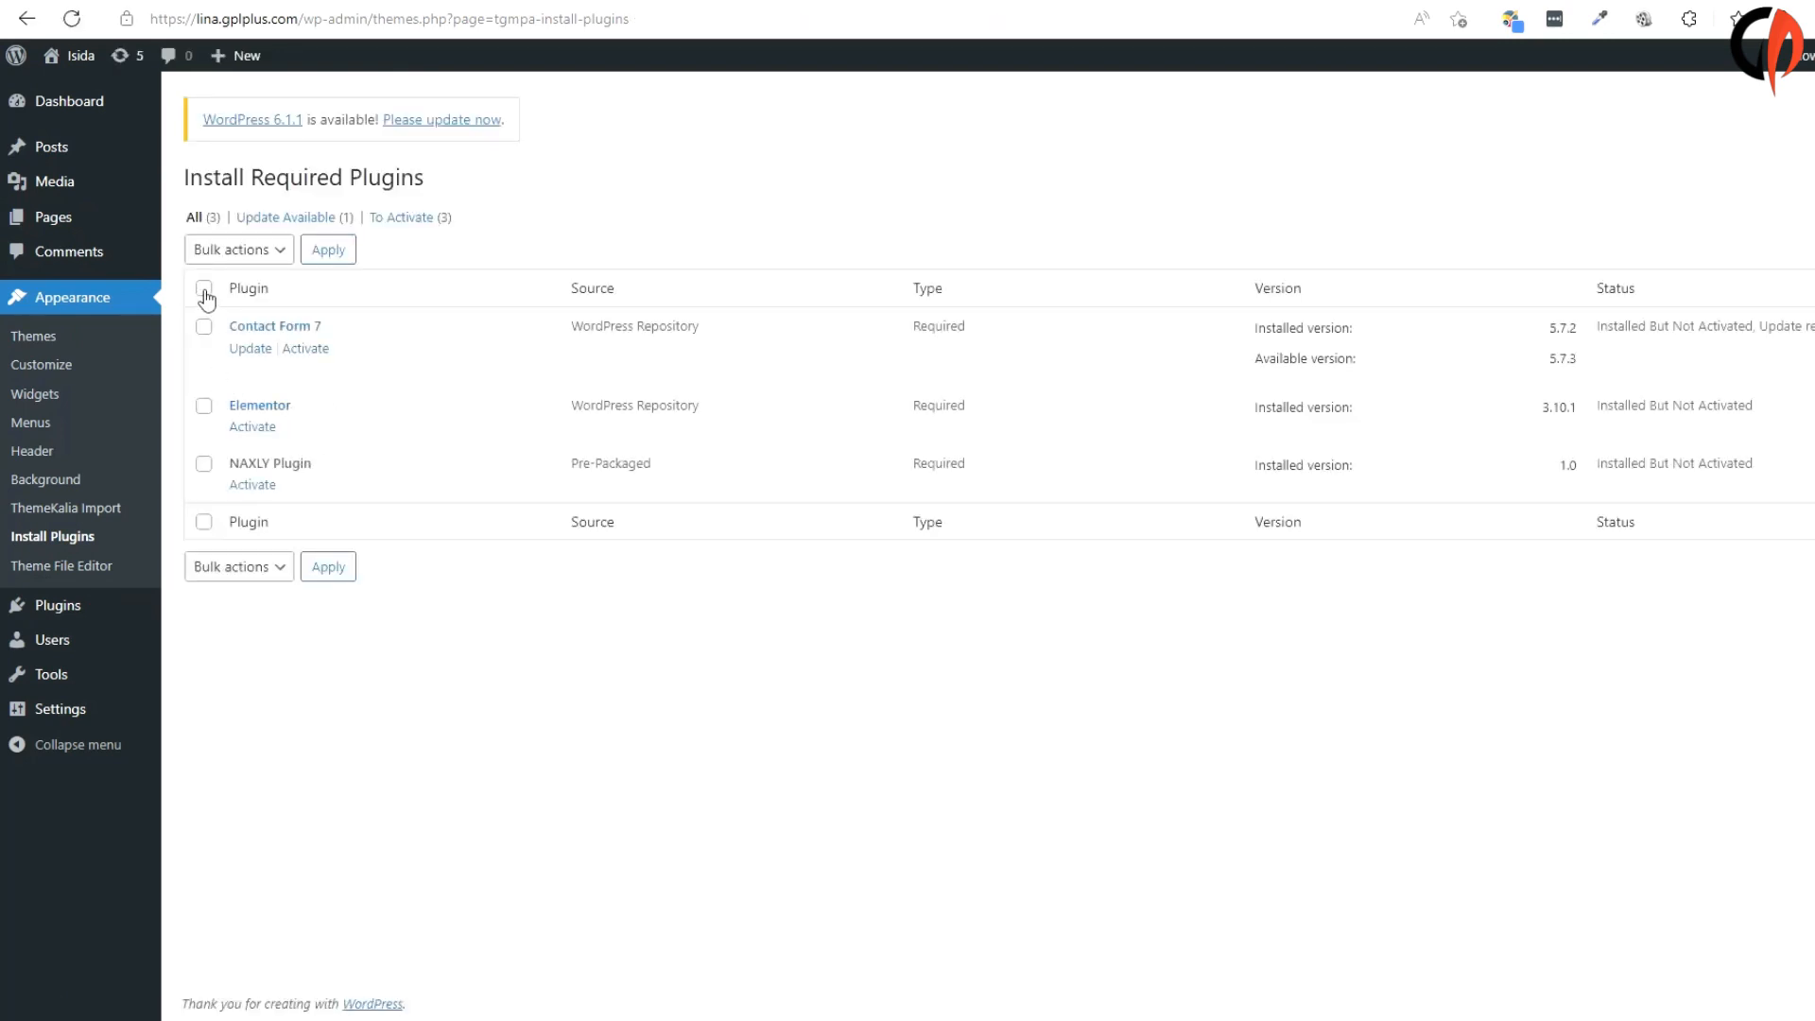
Bulk-activate the Elementor and NAXLY Plugin entries, leaving Contact Form 7 out of the selection
left_click(229, 252)
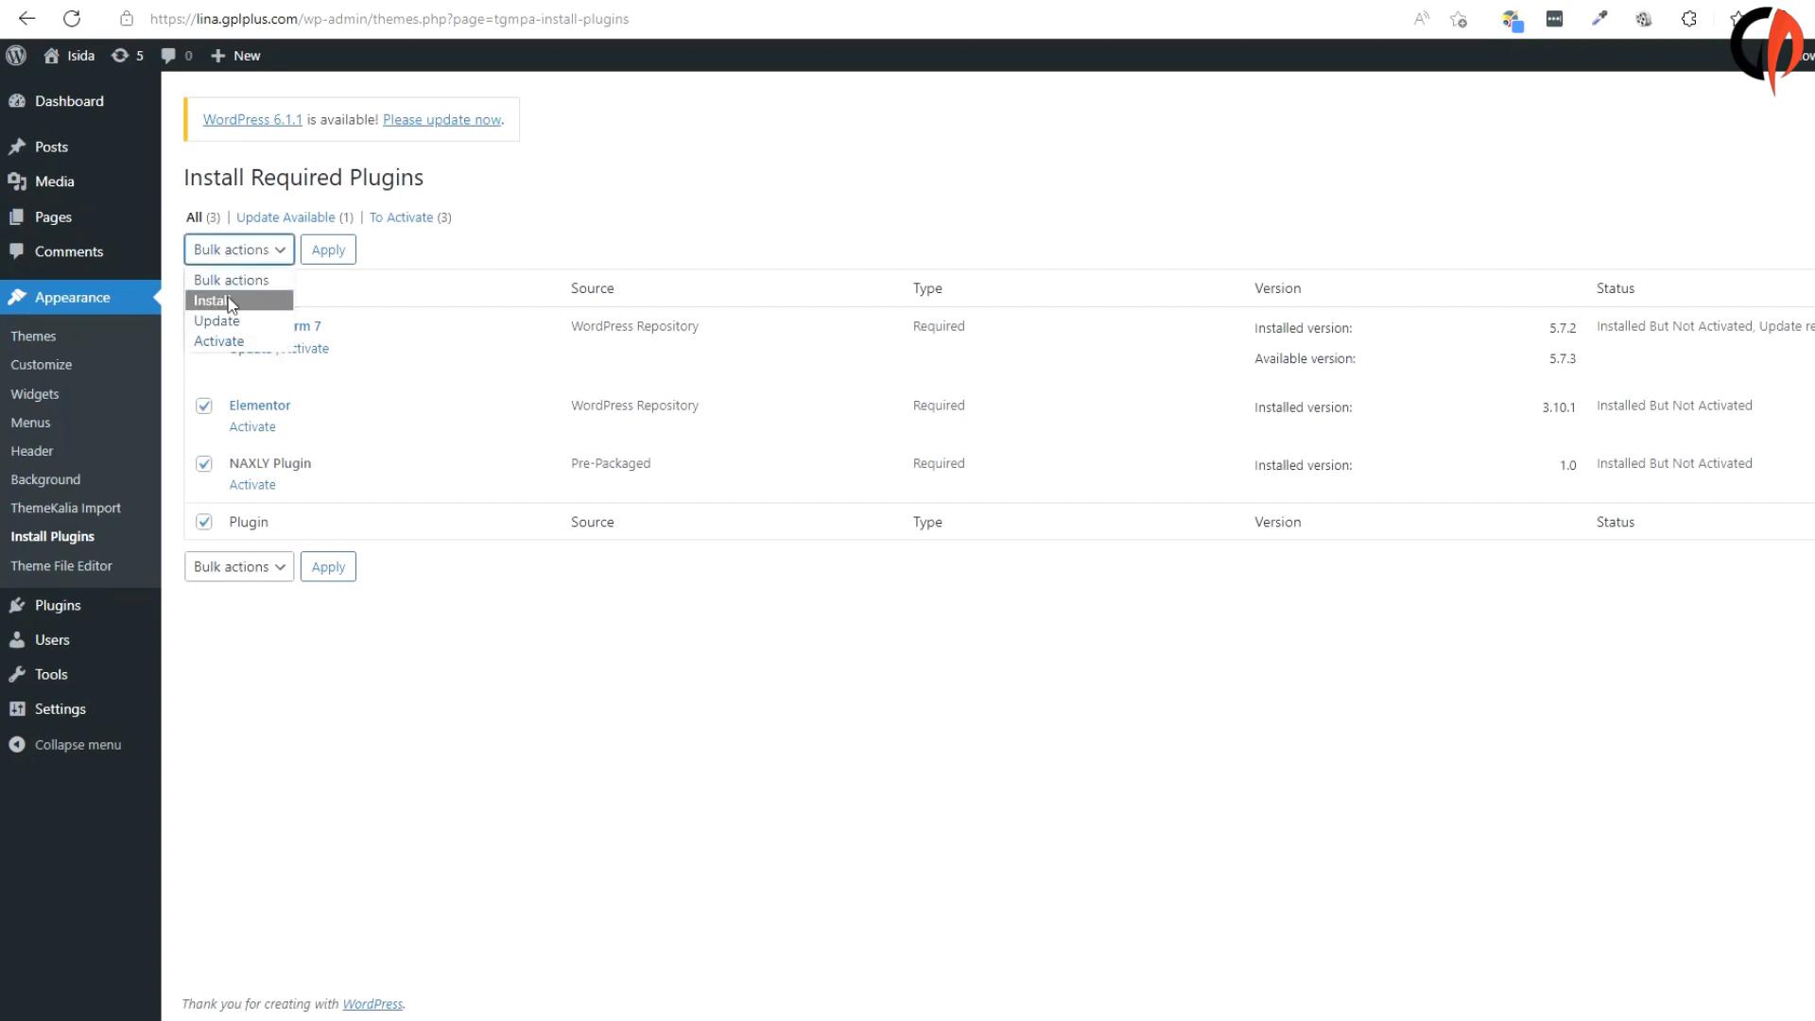
left_click(232, 342)
left_click(205, 327)
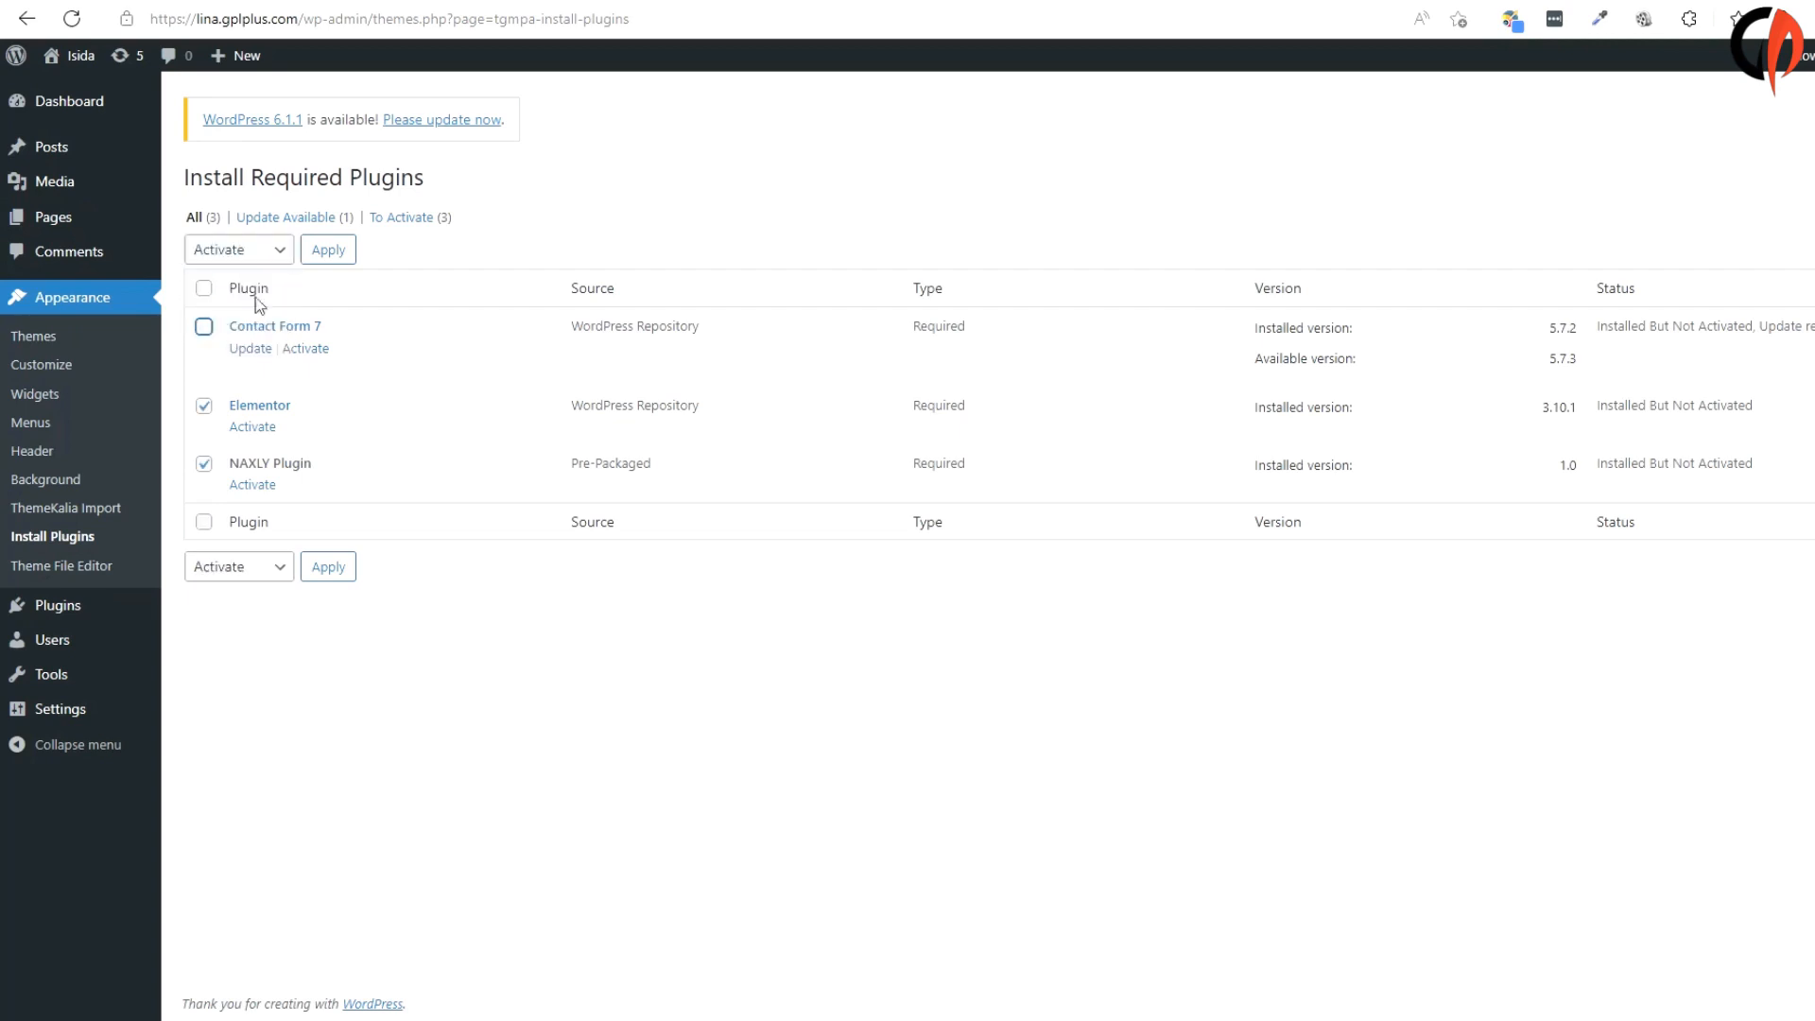
left_click(319, 255)
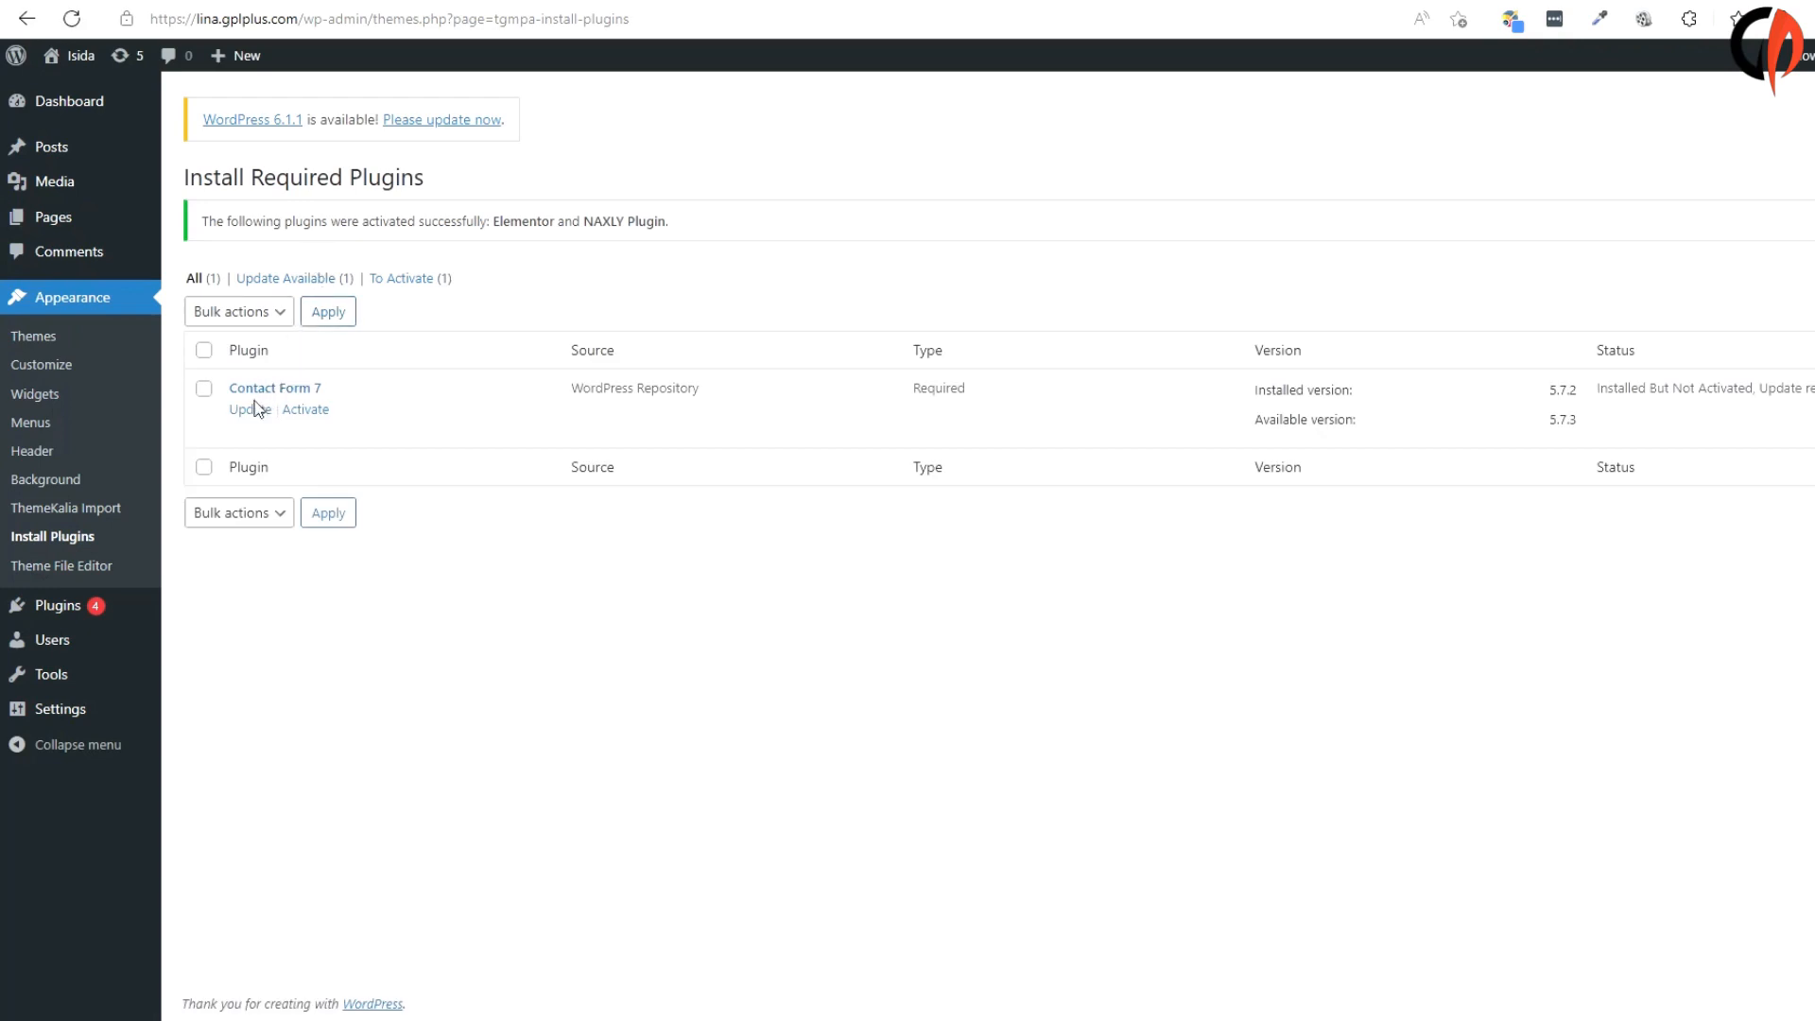
Update the Contact Form 7 plugin and activate it
left_click(250, 409)
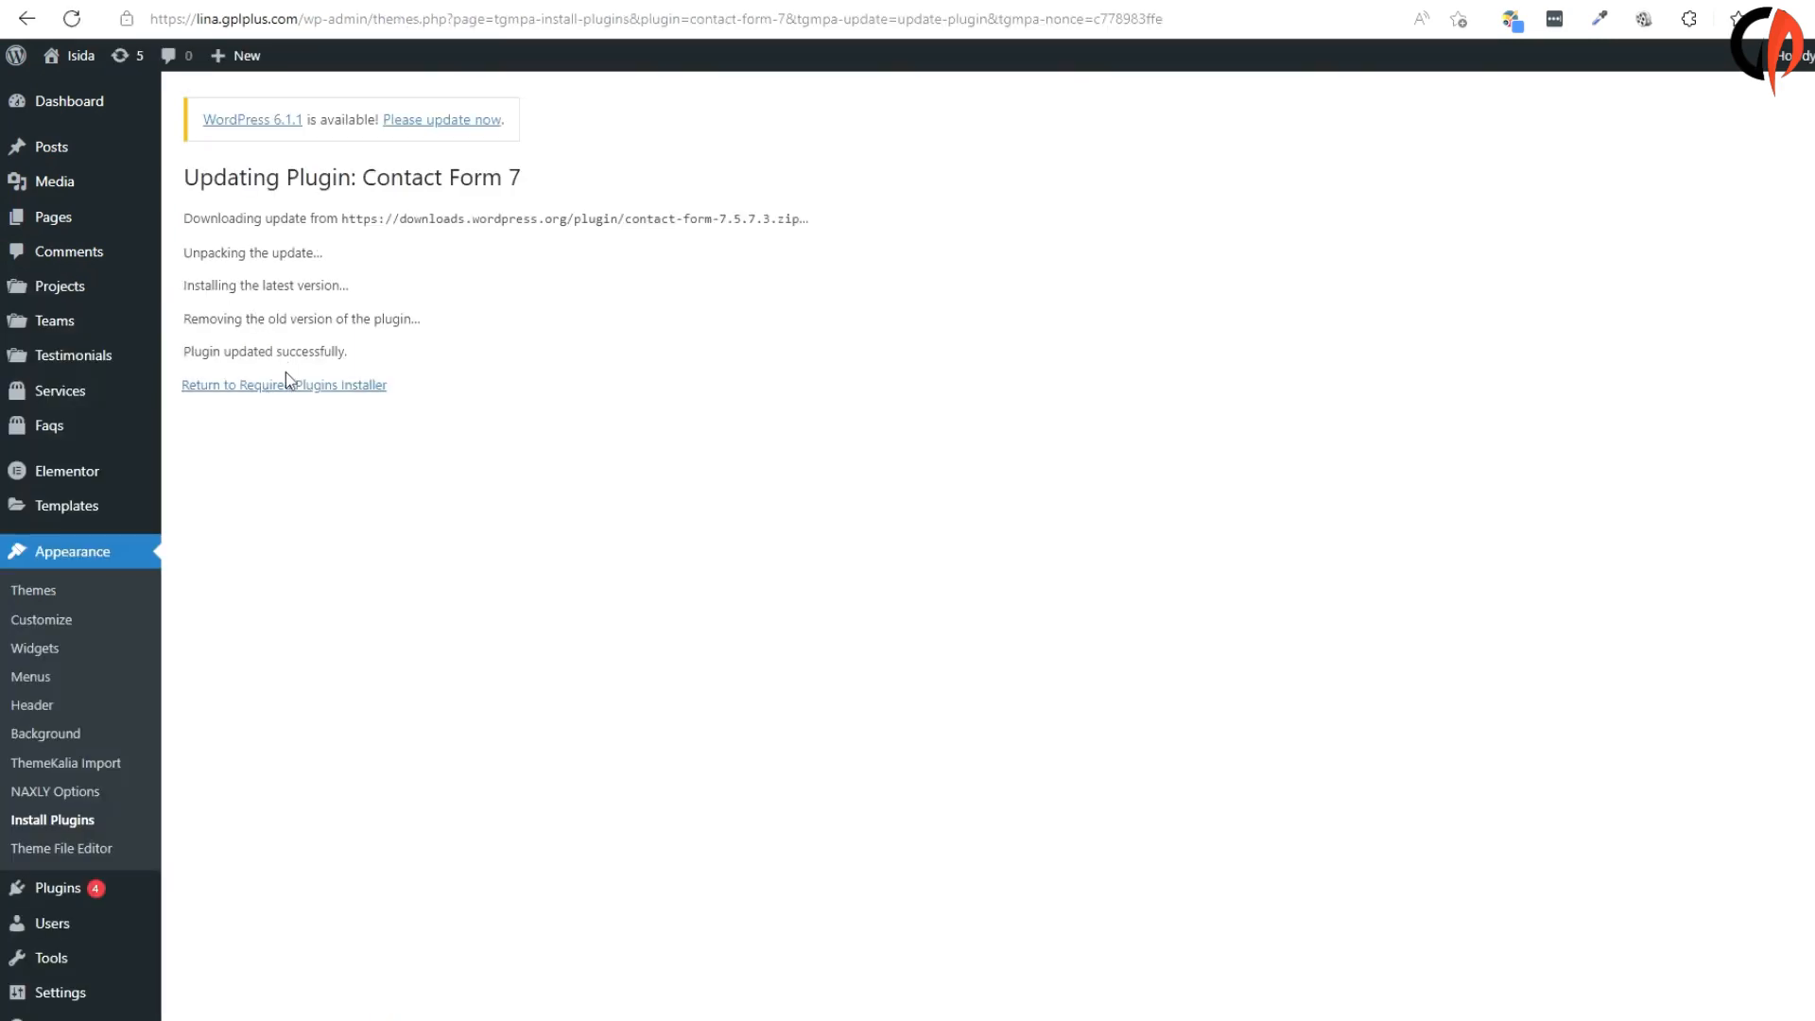
left_click(285, 383)
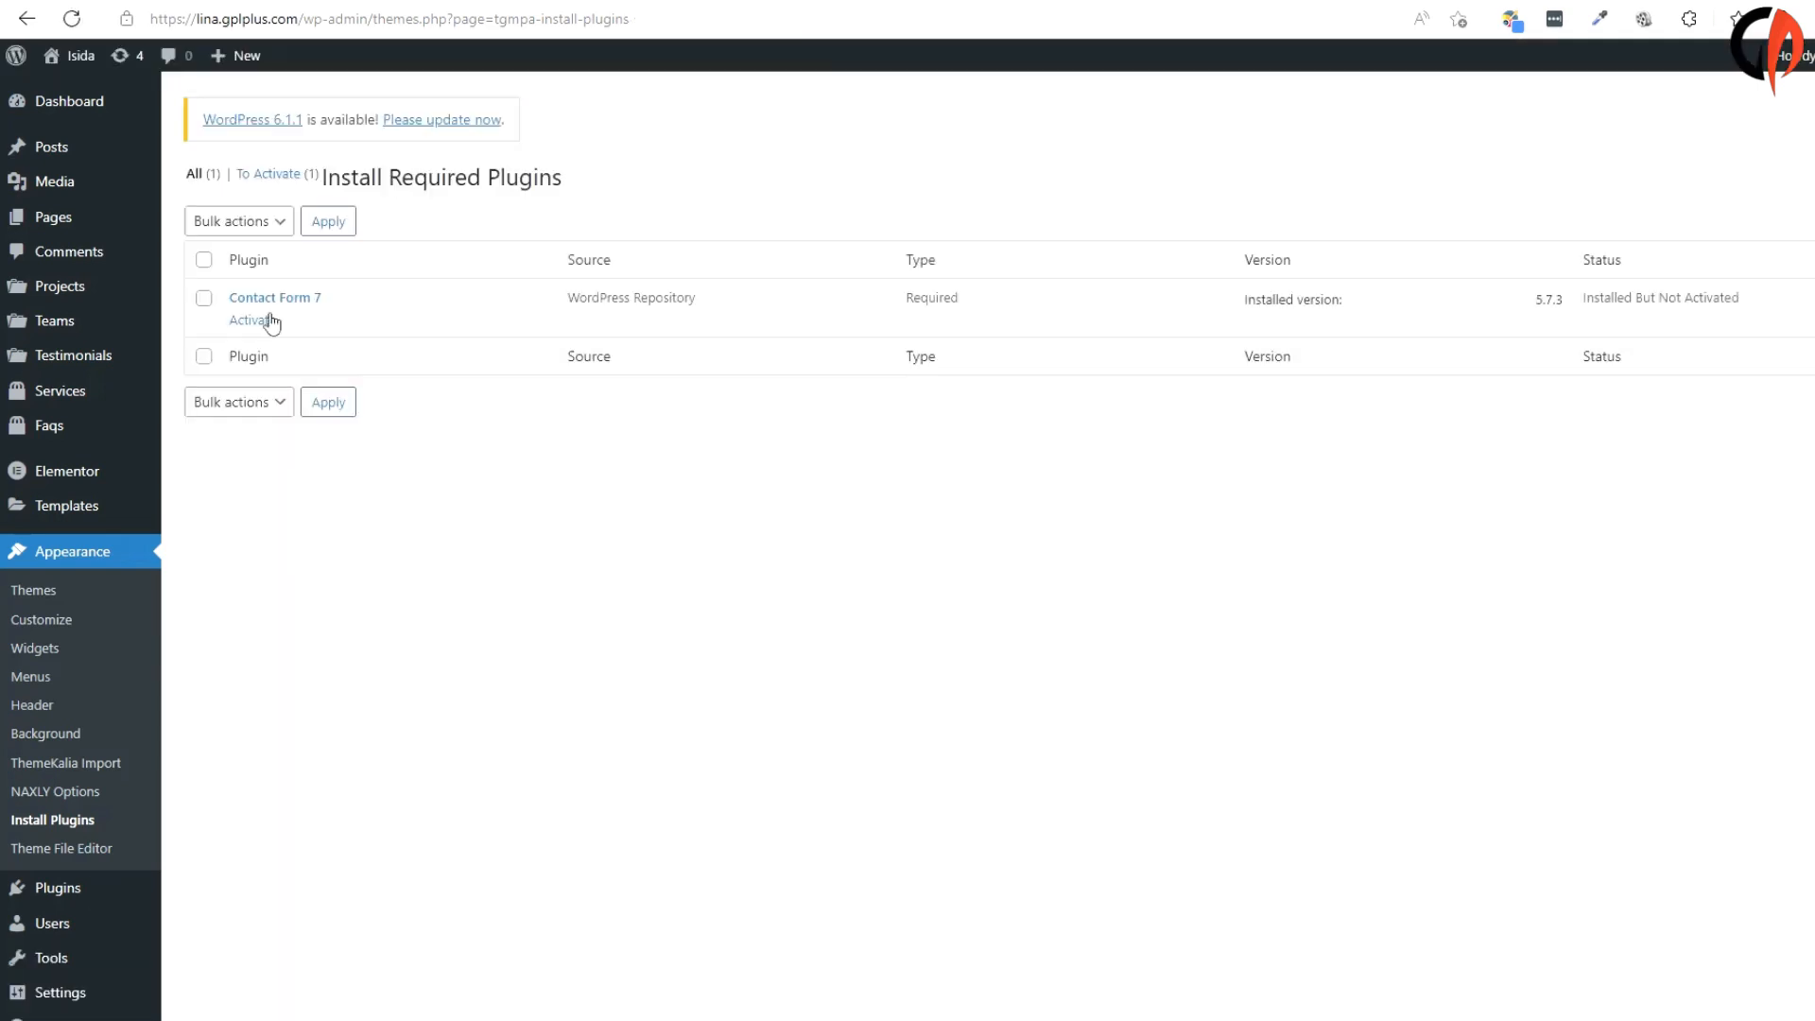
left_click(266, 322)
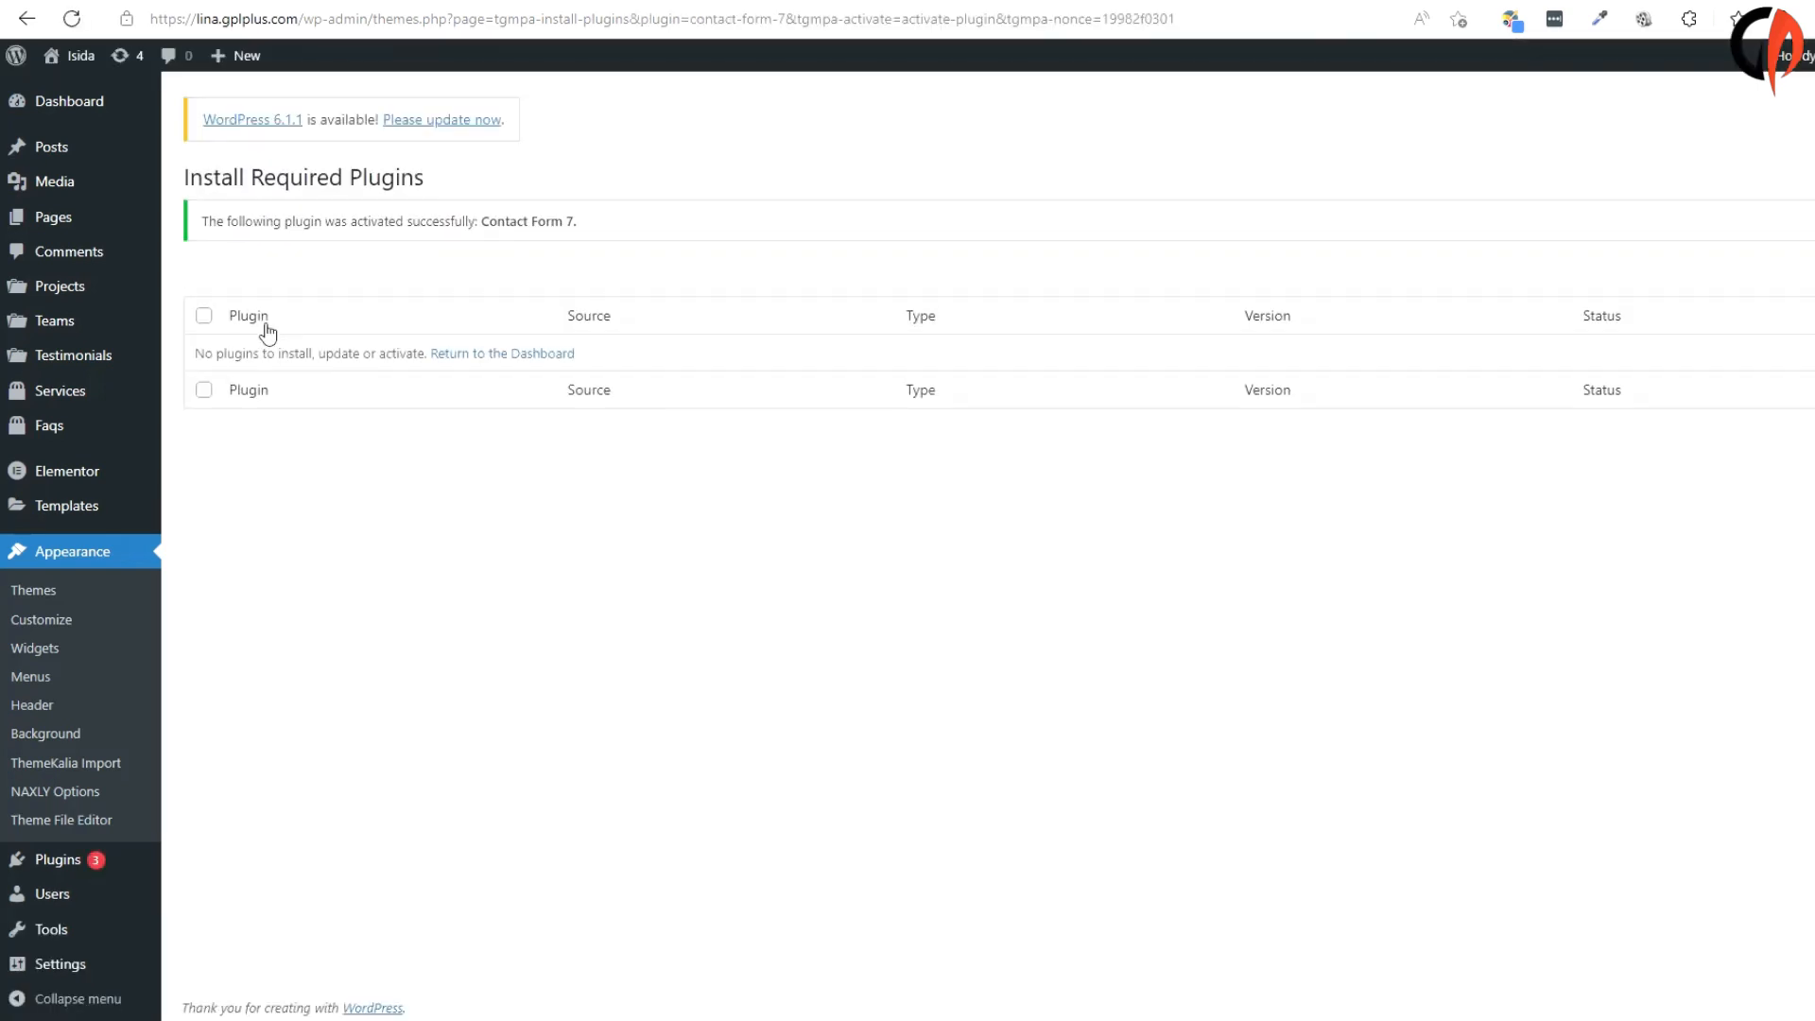
Open the ThemeKalia Import wizard for the Naxly theme and start it
left_click(70, 101)
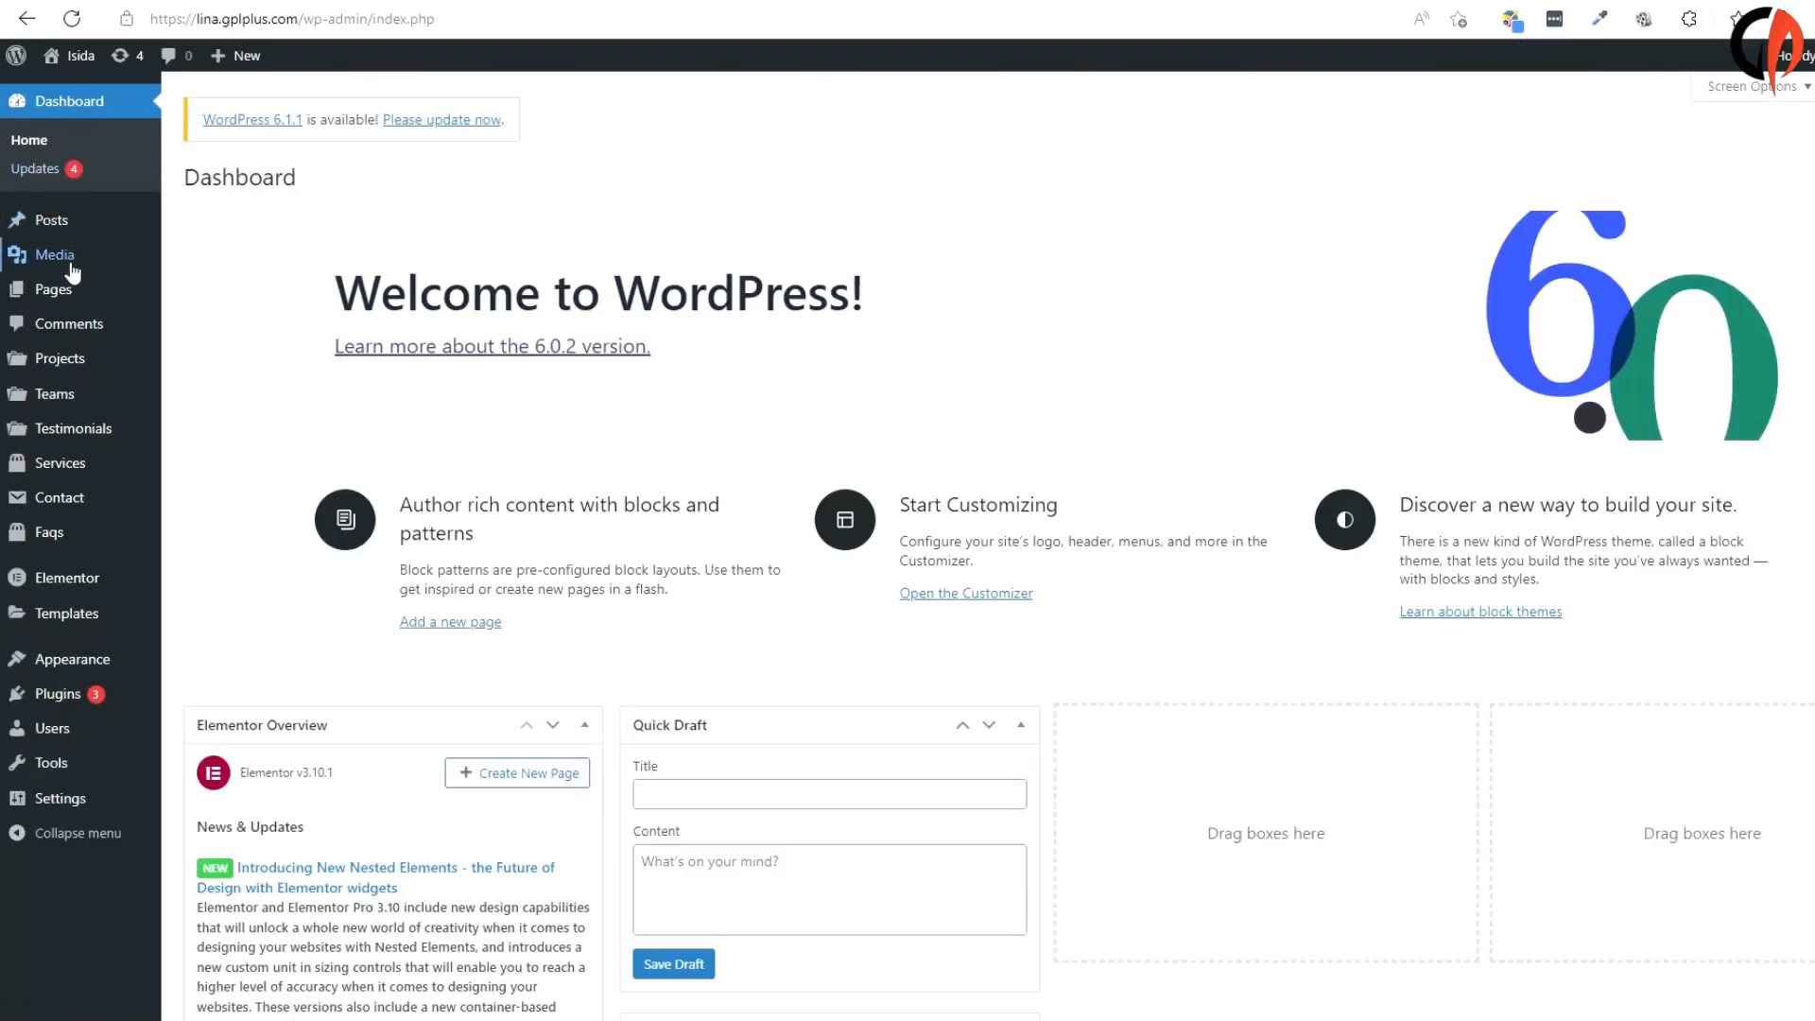
mouse_move(73, 666)
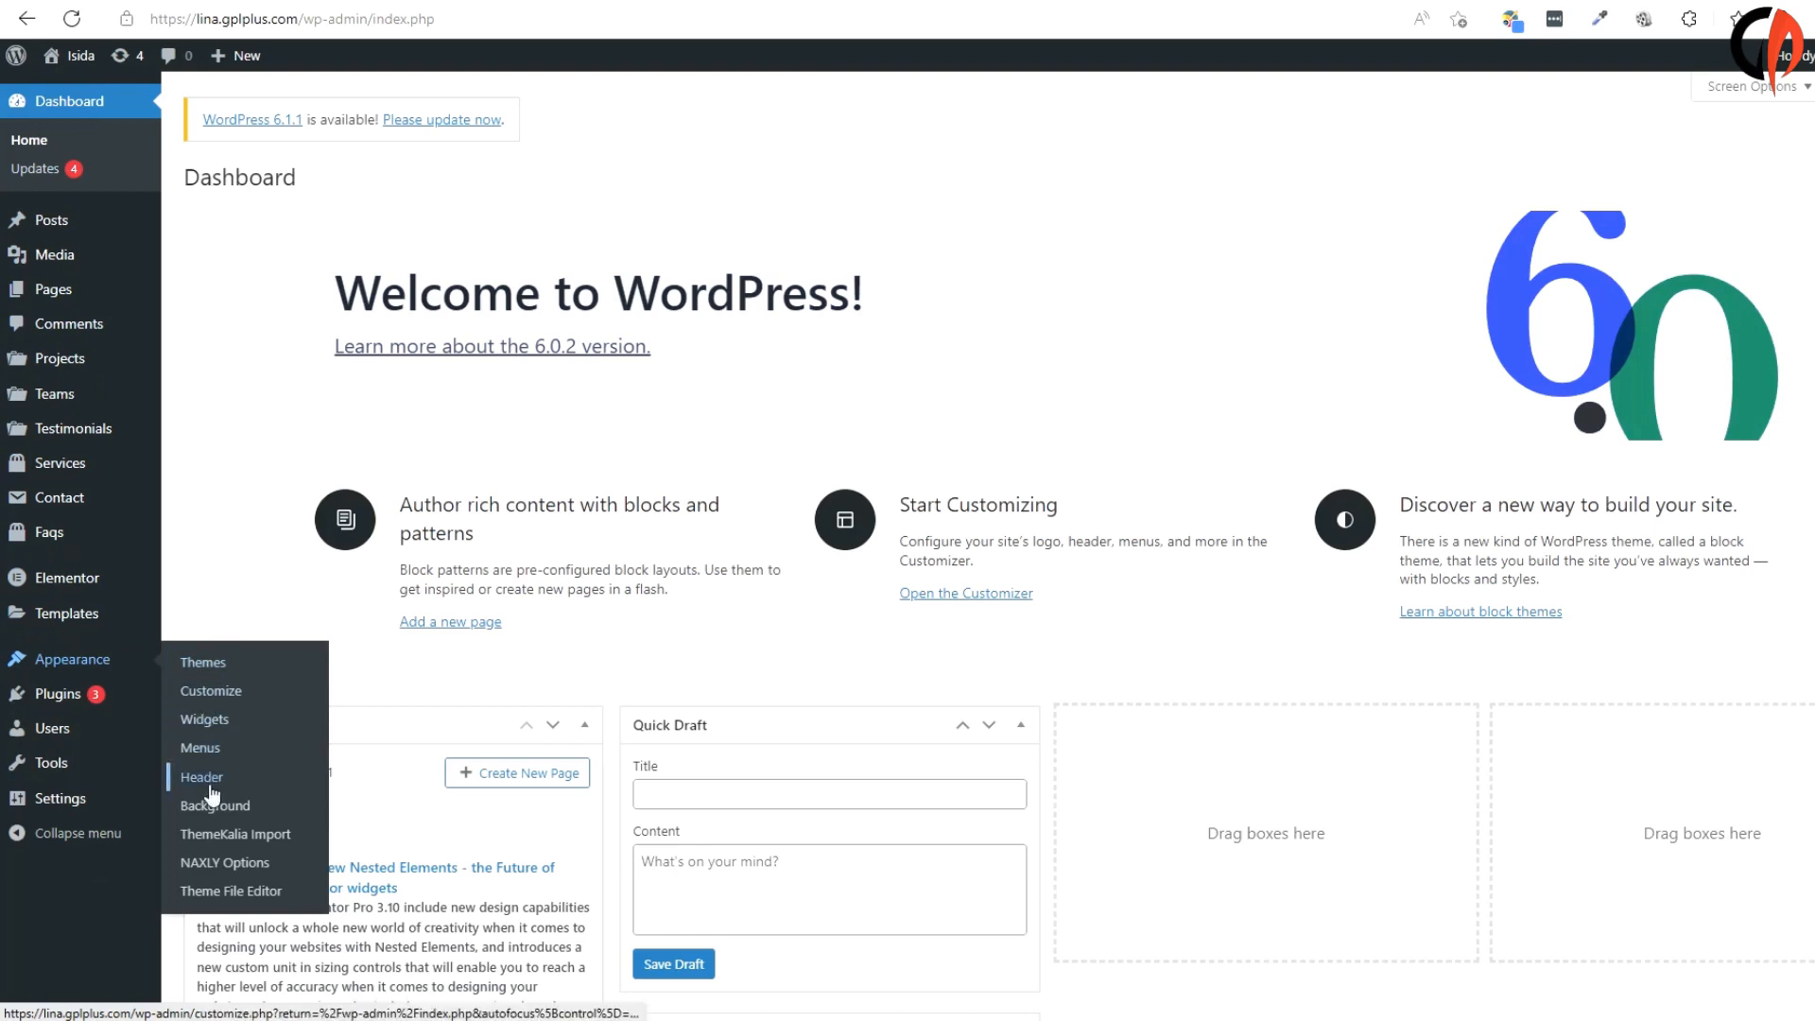
left_click(244, 837)
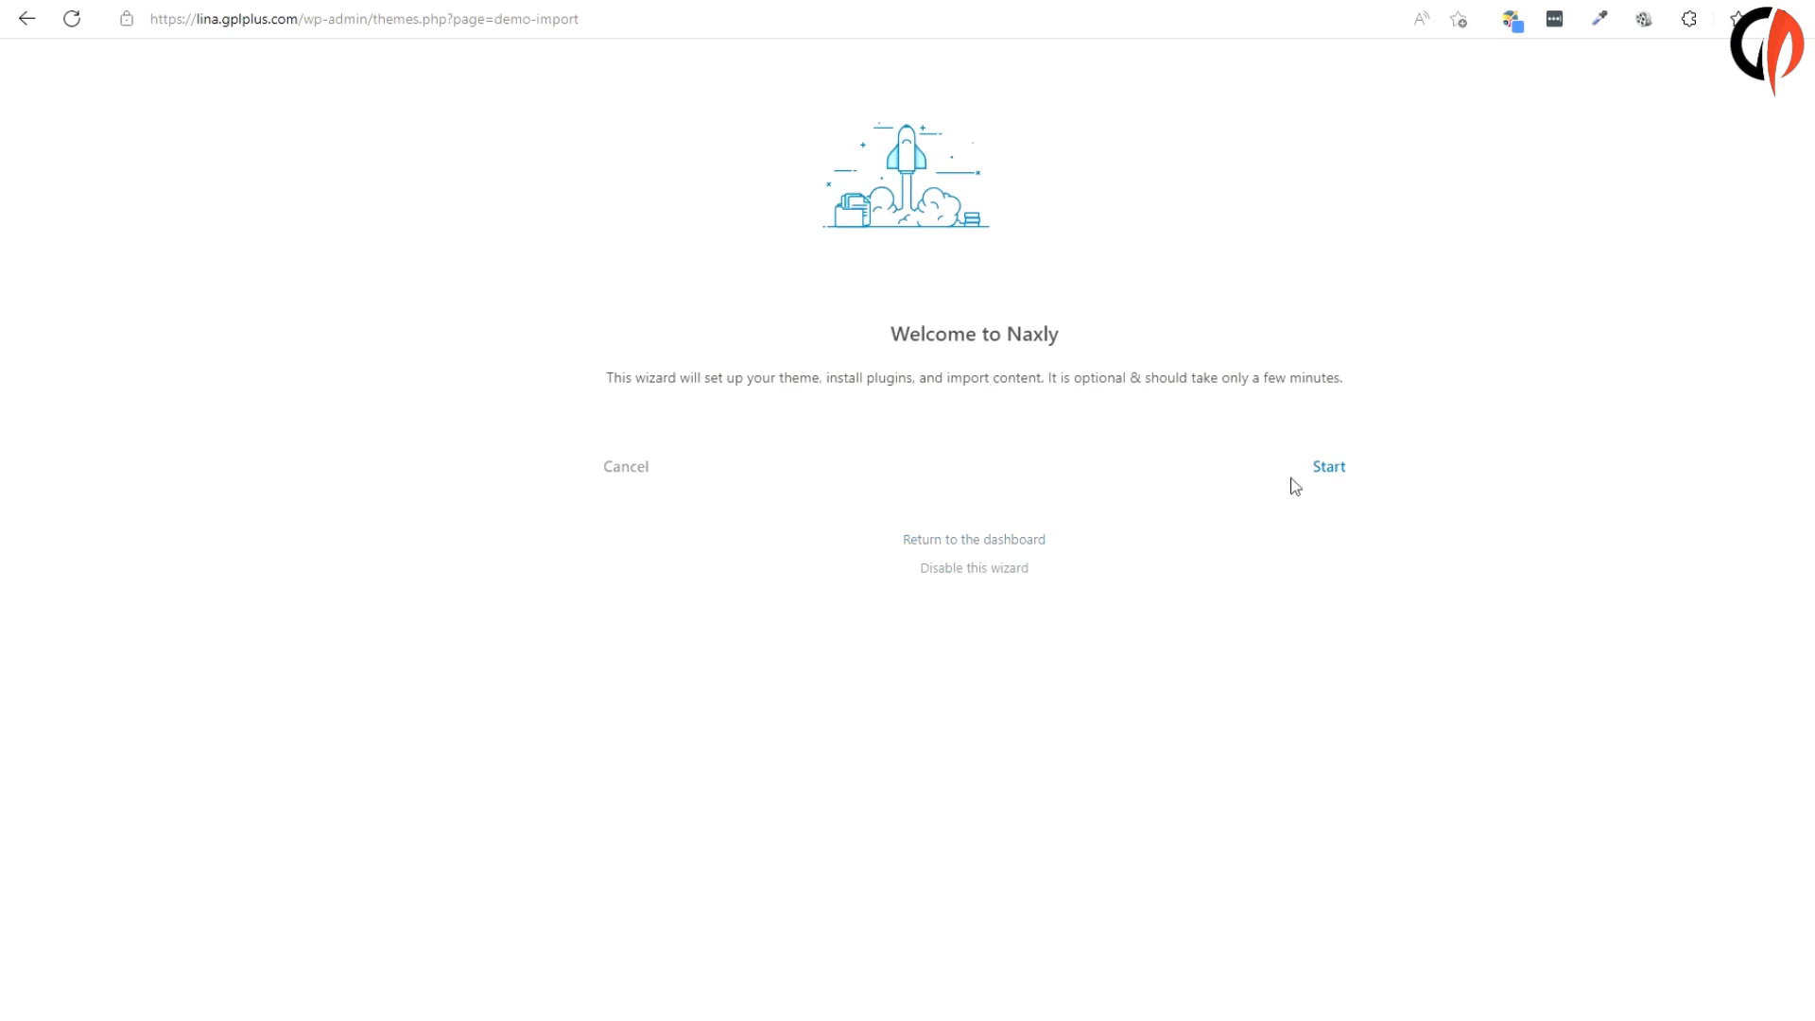
left_click(1326, 468)
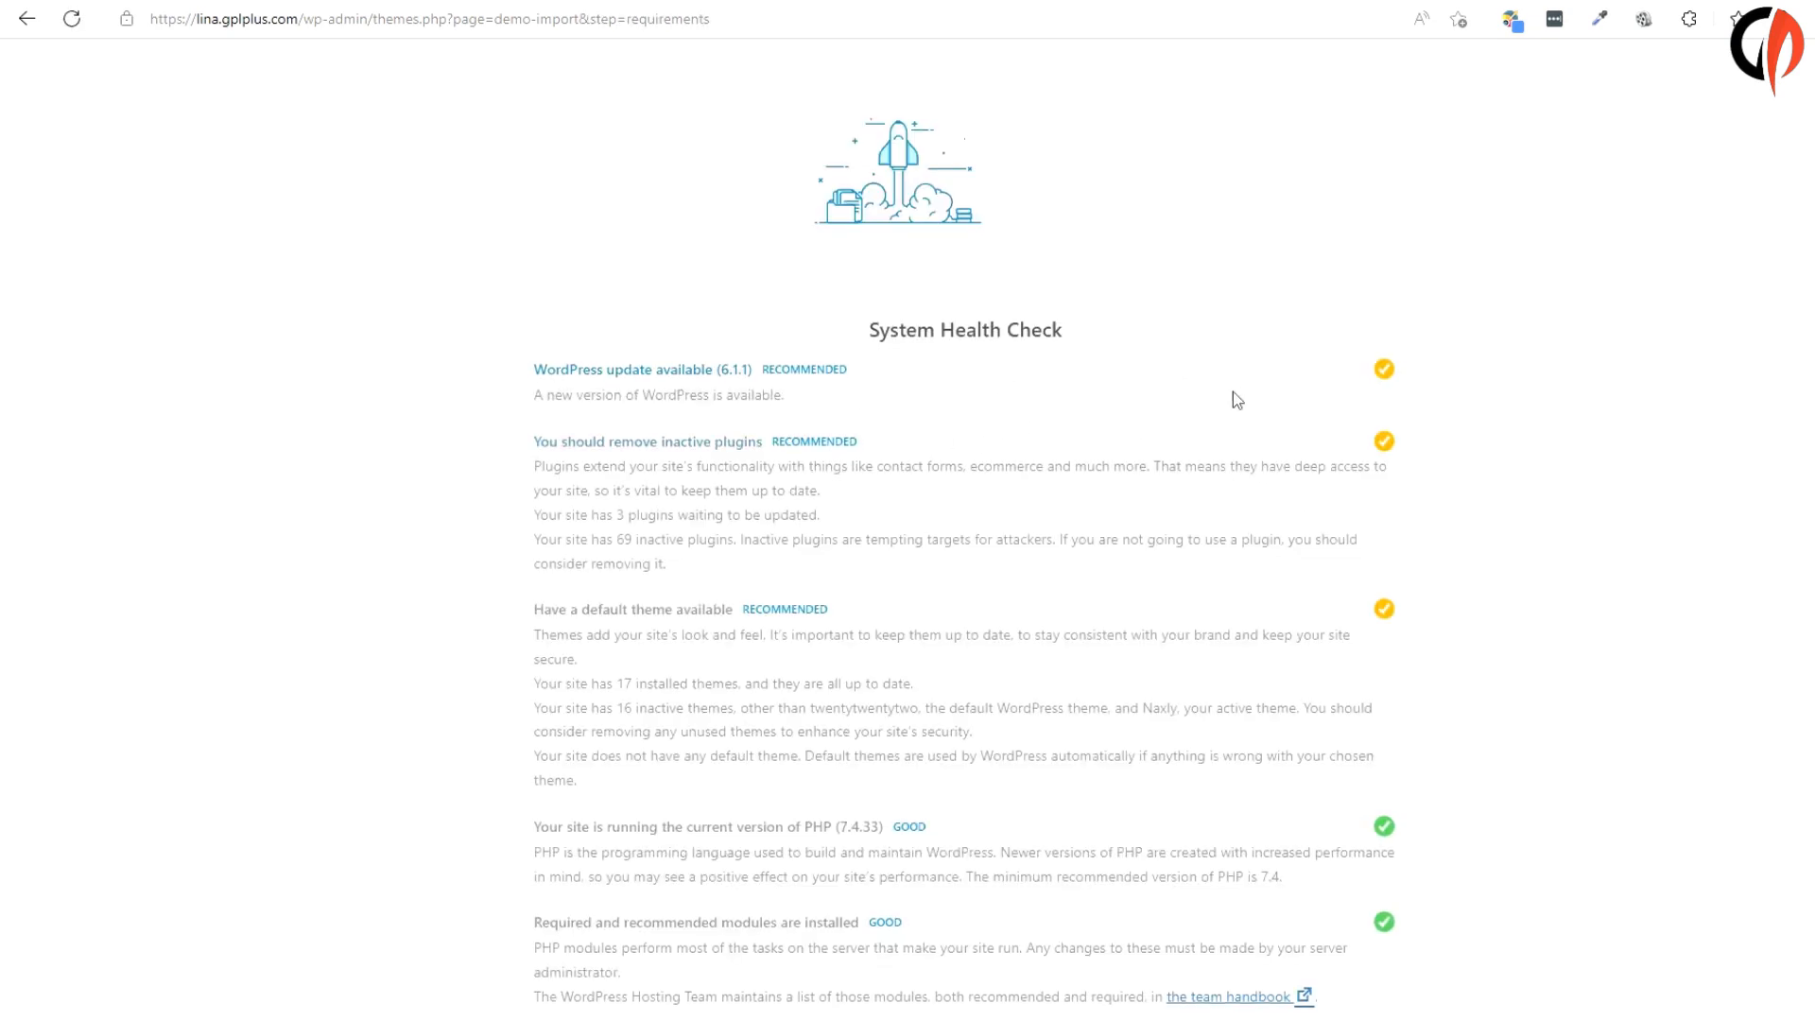
Proceed past the system health check to the Import Content stage, skipping the child theme installation
scroll(1232, 394, "down", 8)
scroll(1280, 469, "down", 4)
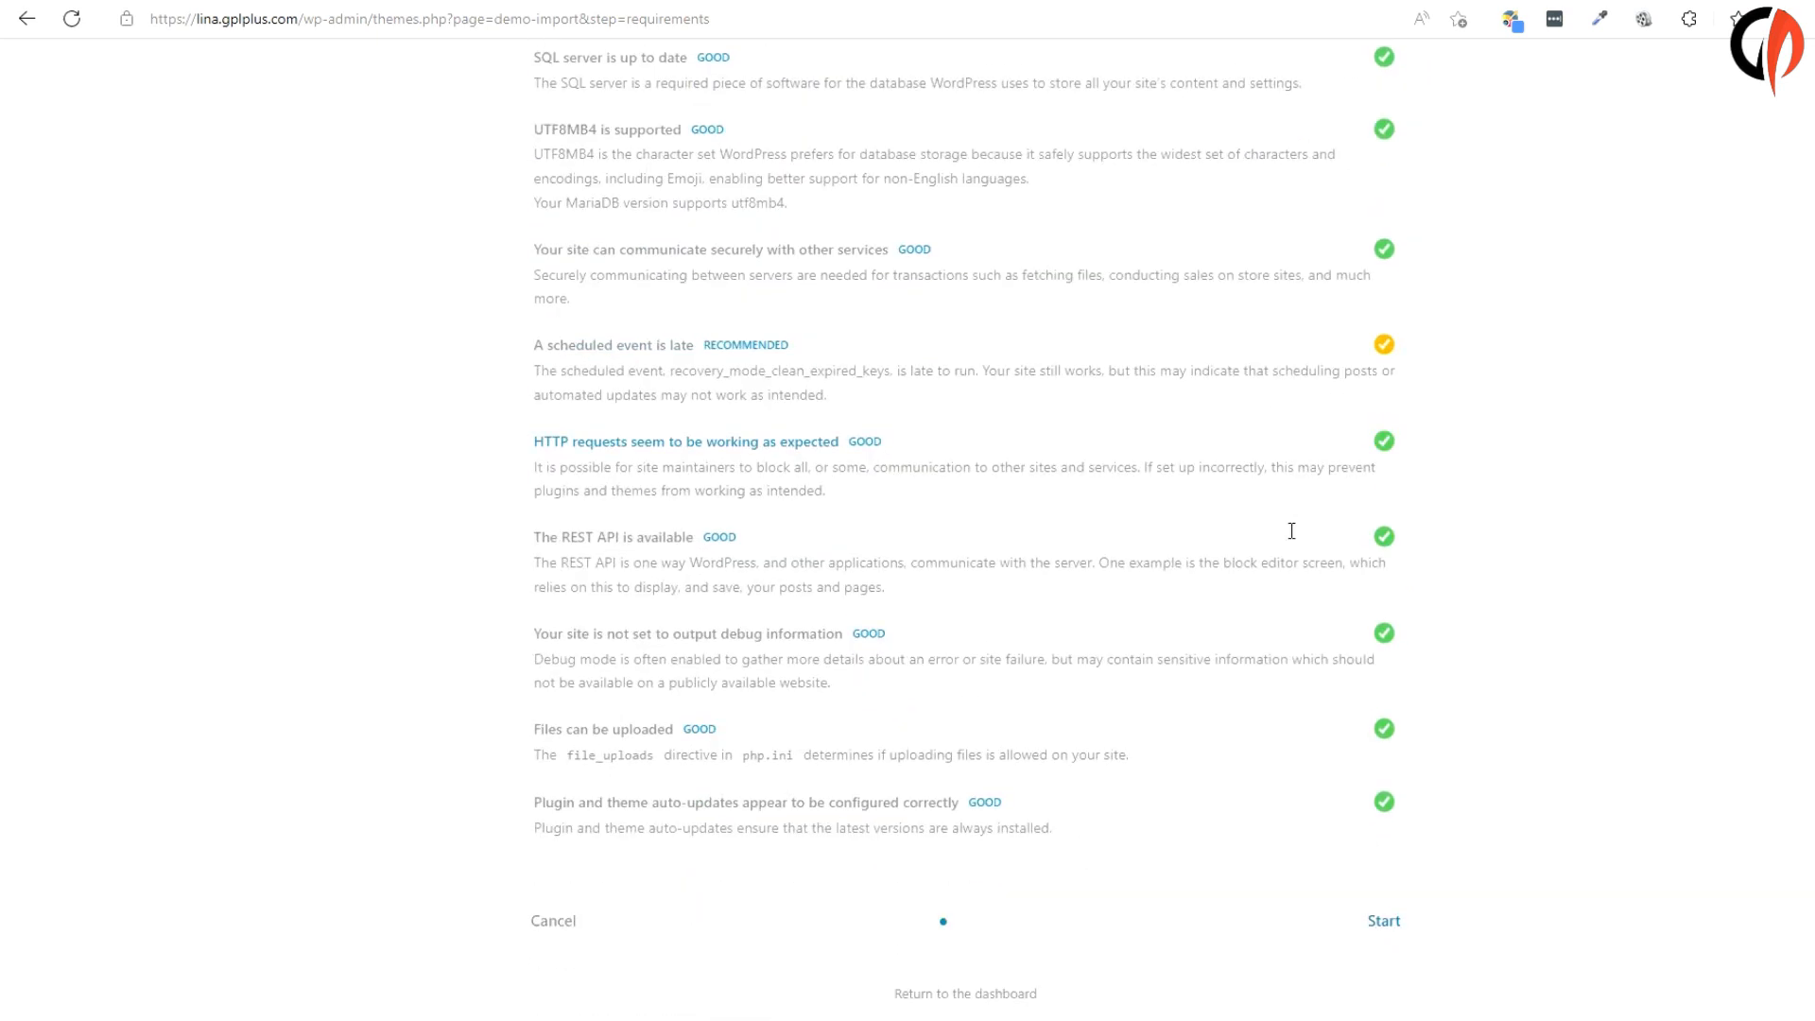
left_click(1384, 913)
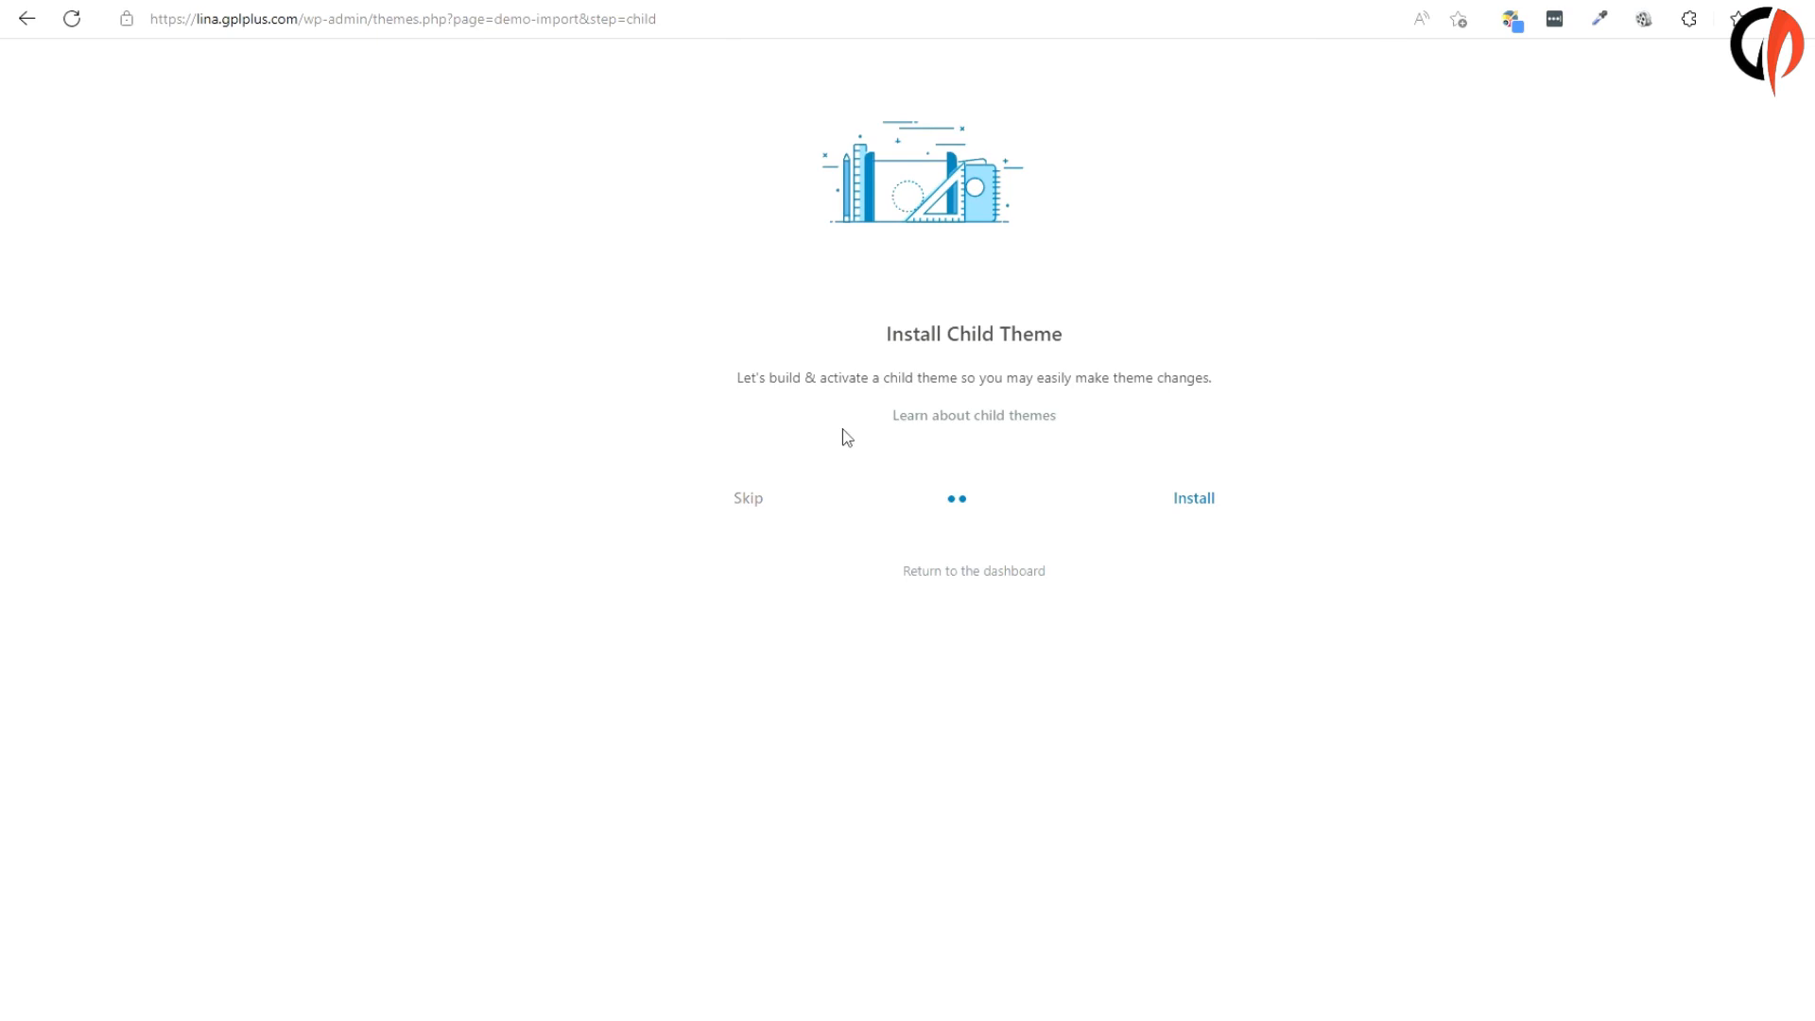
left_click(753, 501)
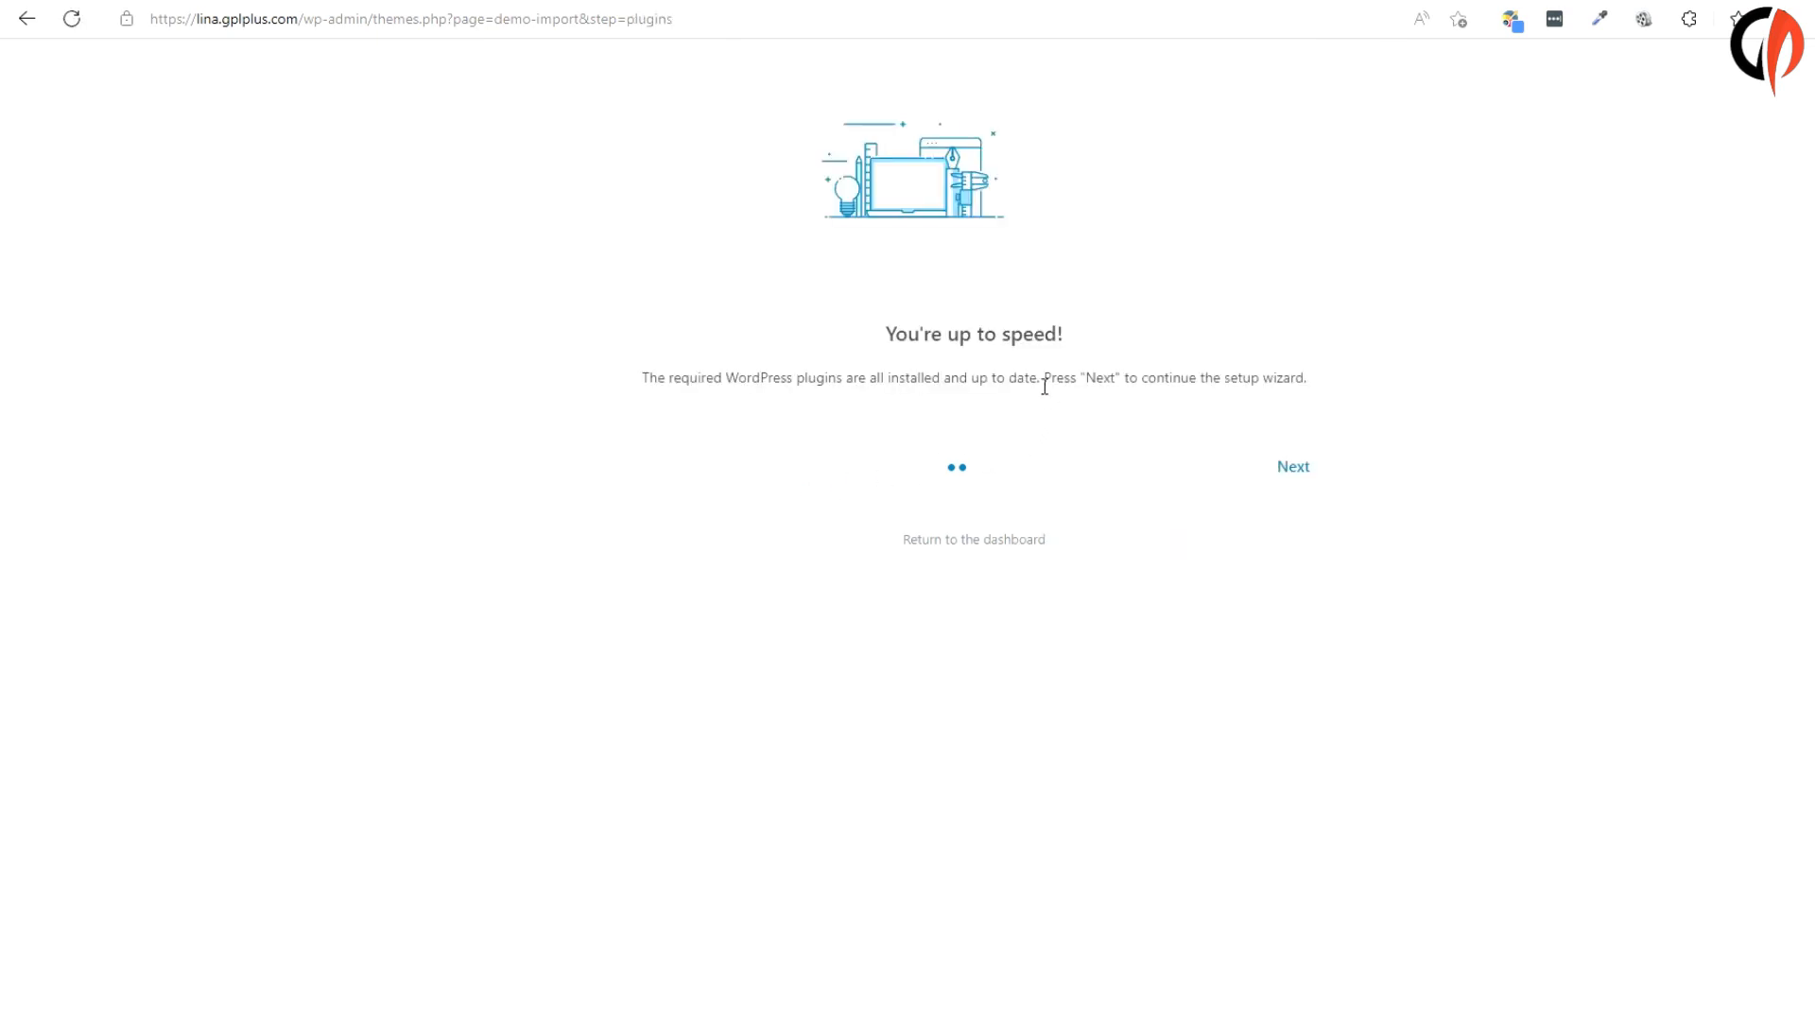
left_click(1272, 469)
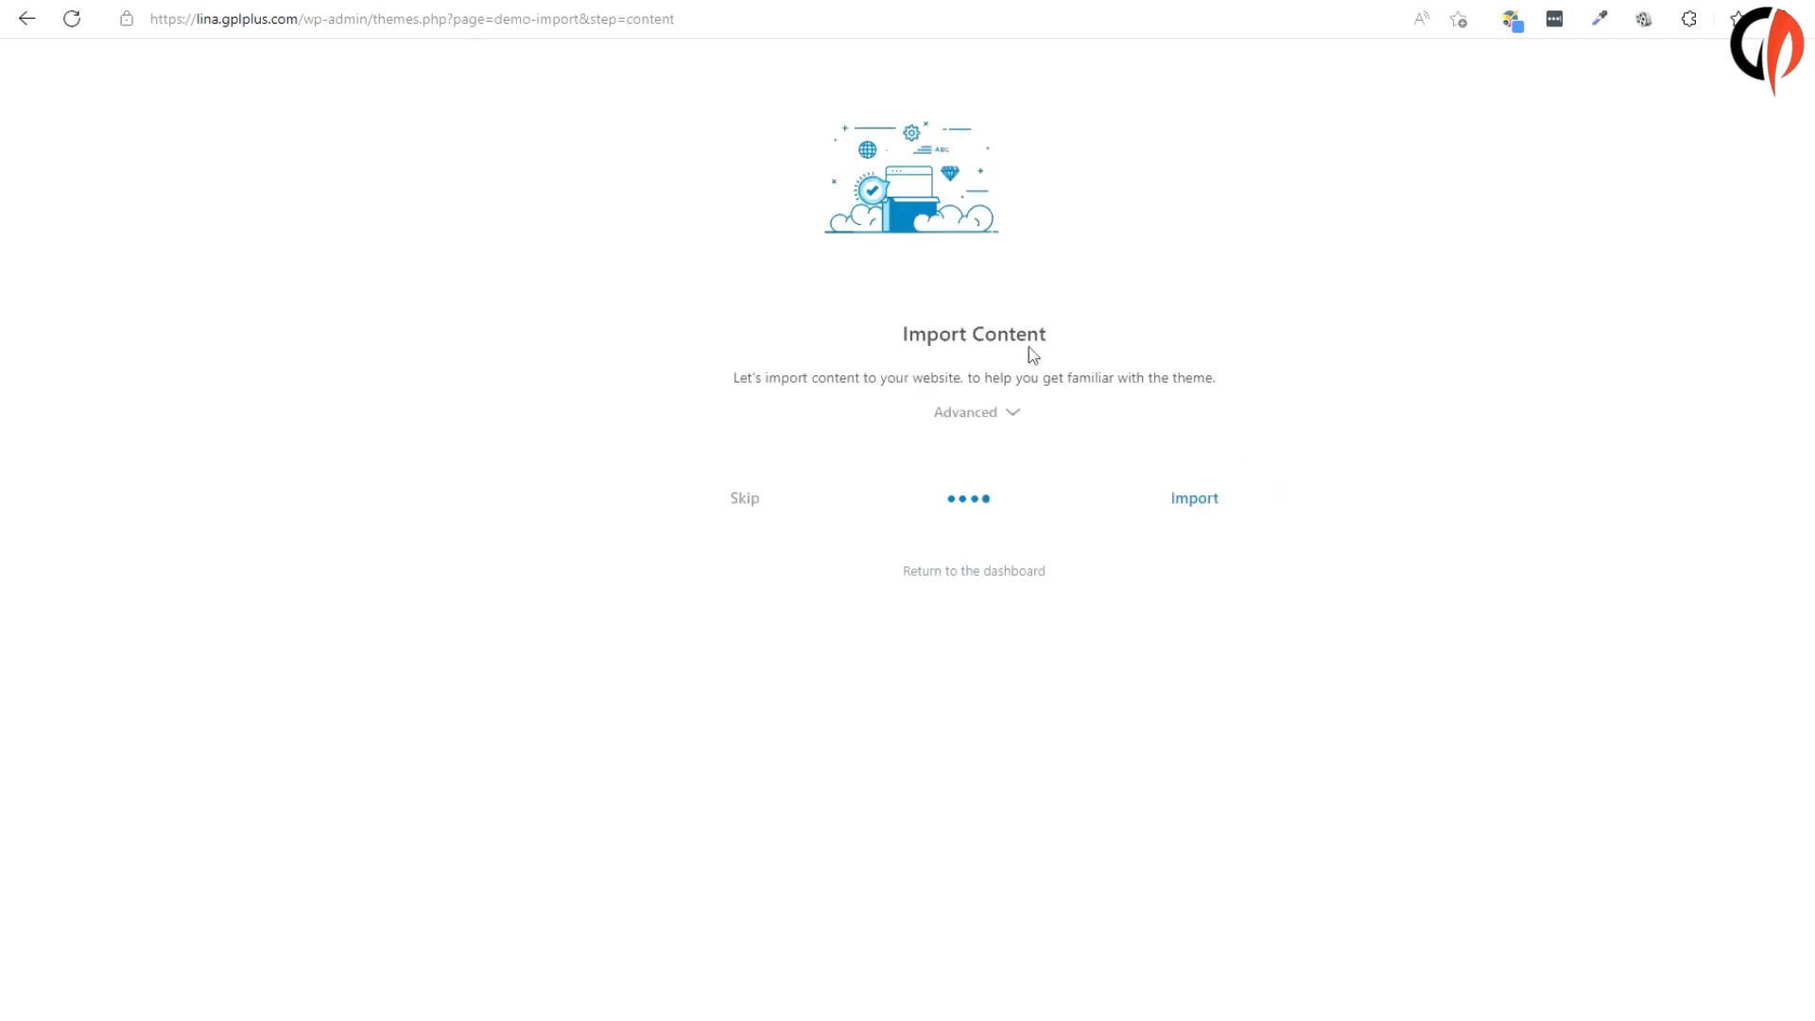
Import the demo content with Content, Widgets, Redux and After import all included, and open the finished website
left_click(996, 421)
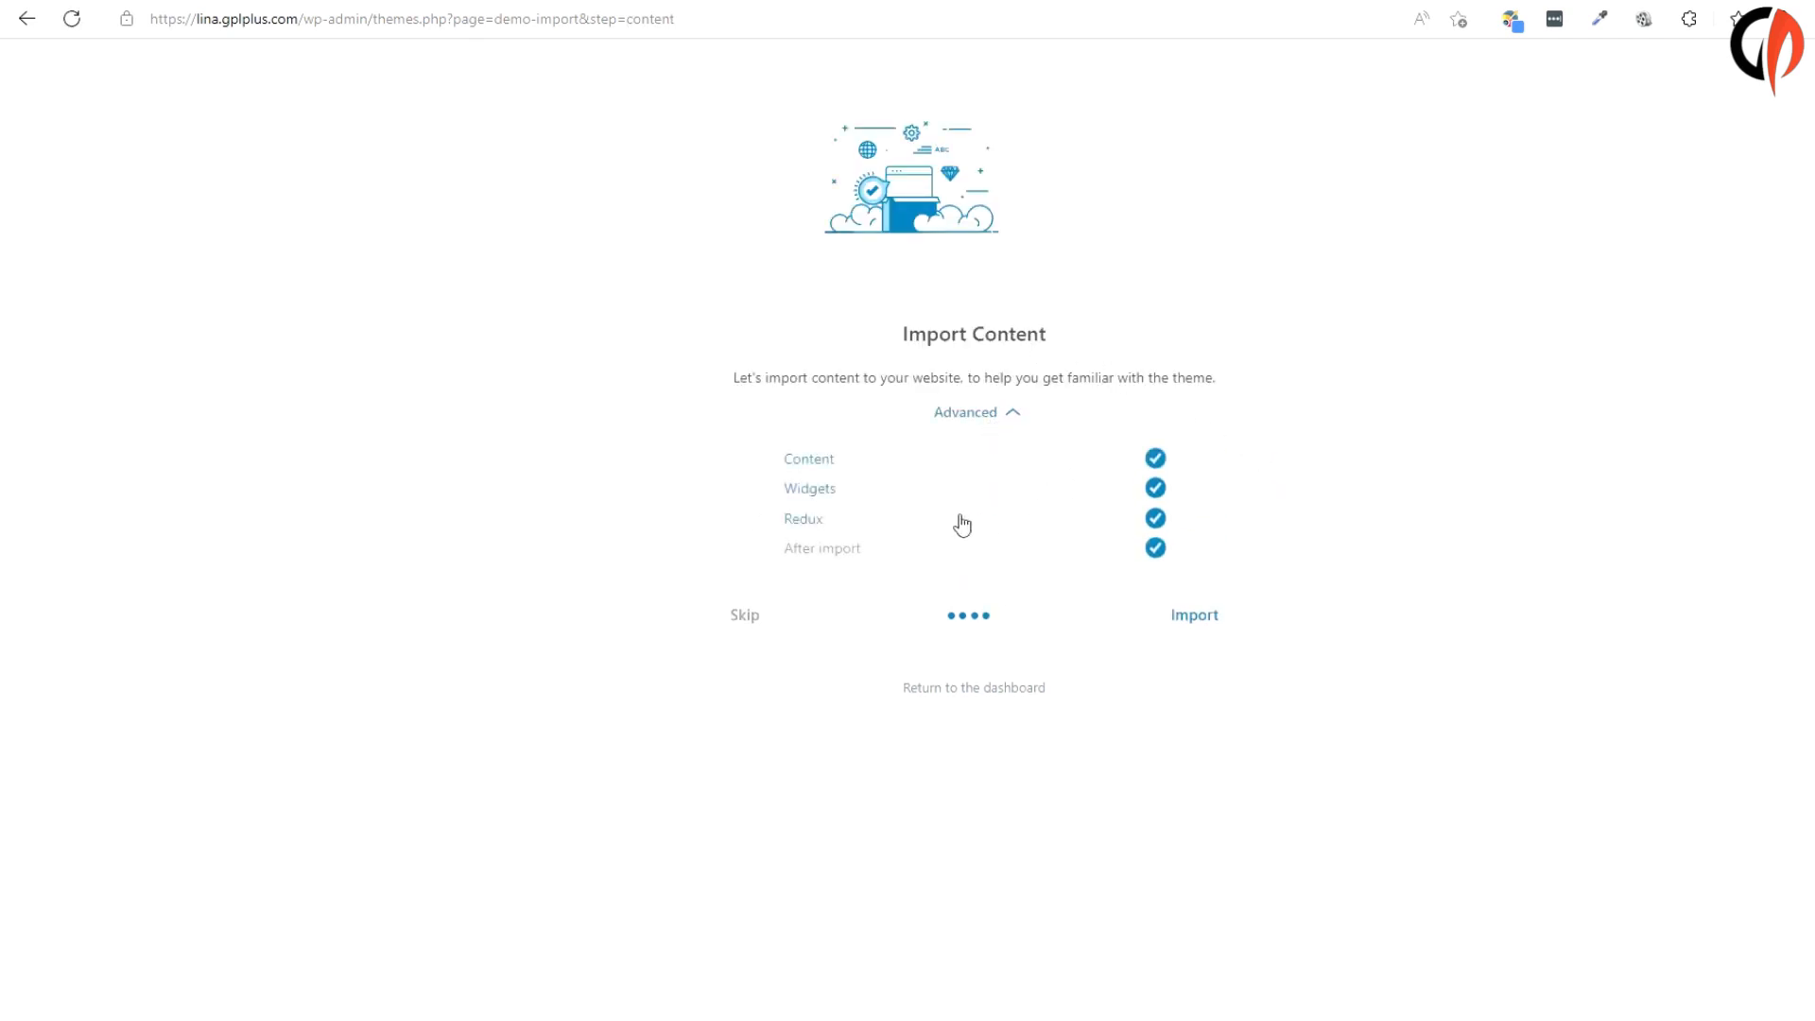
left_click(1201, 619)
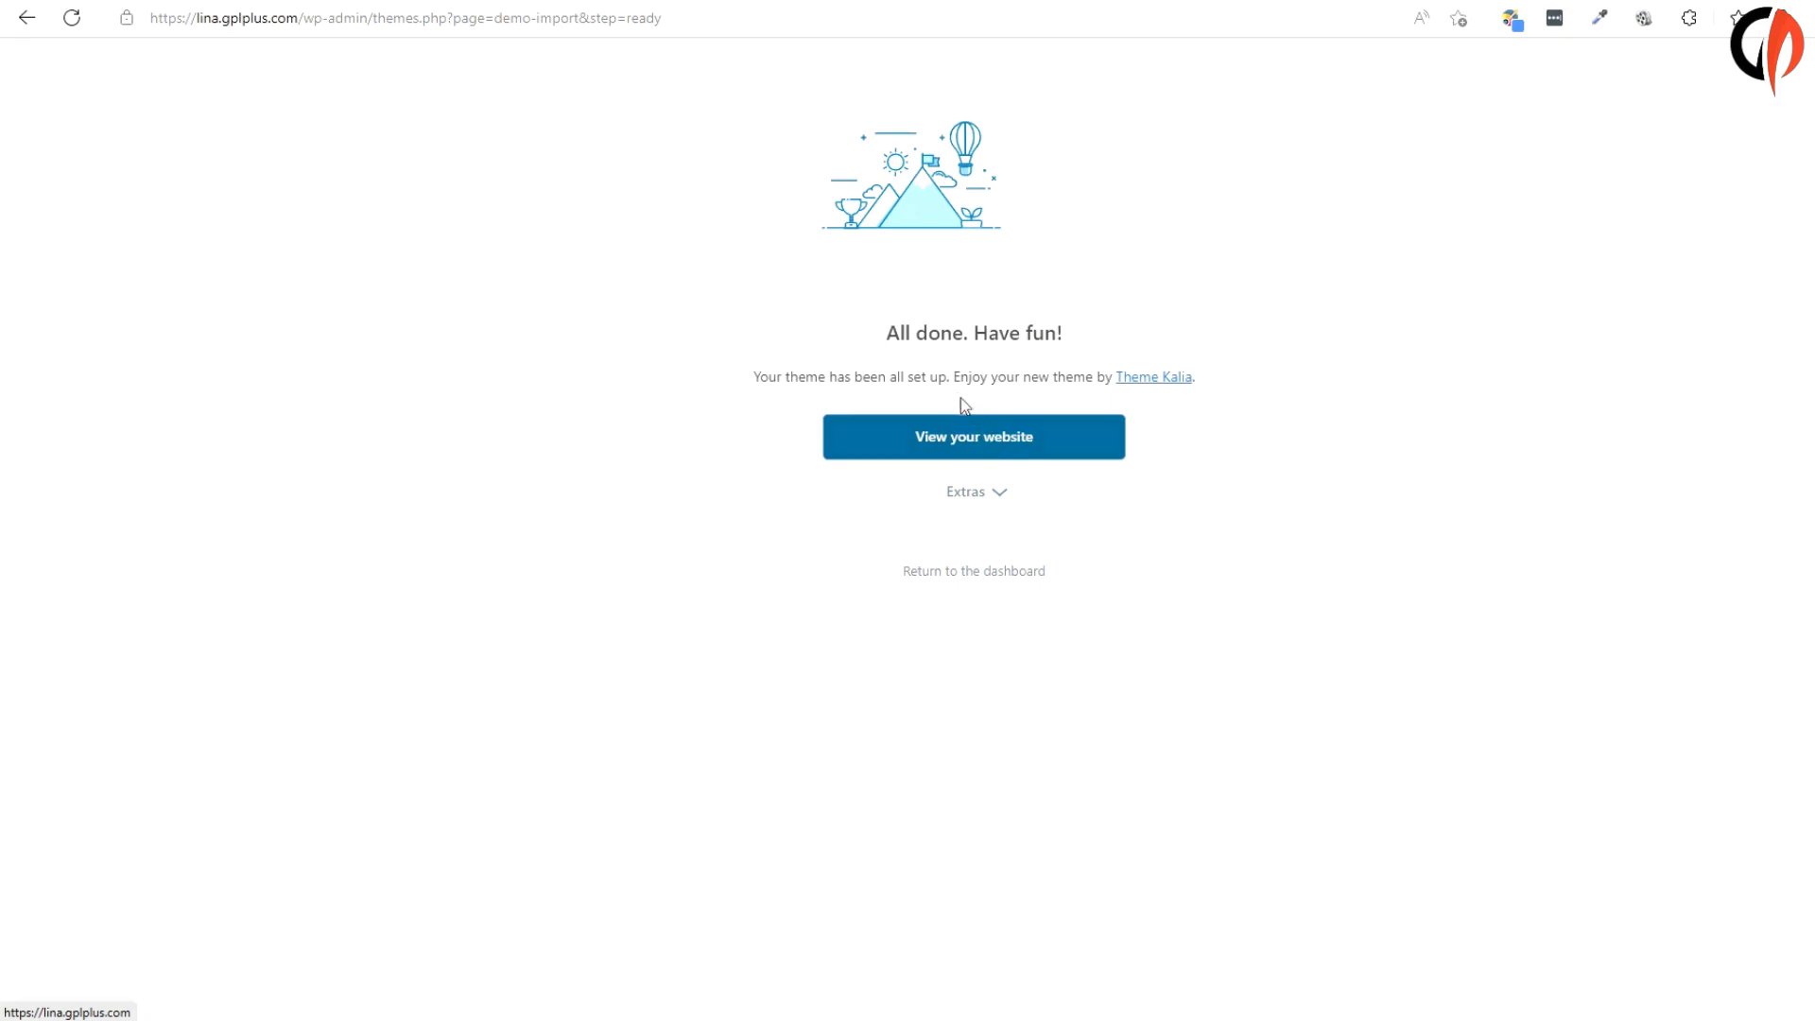
left_click(974, 437)
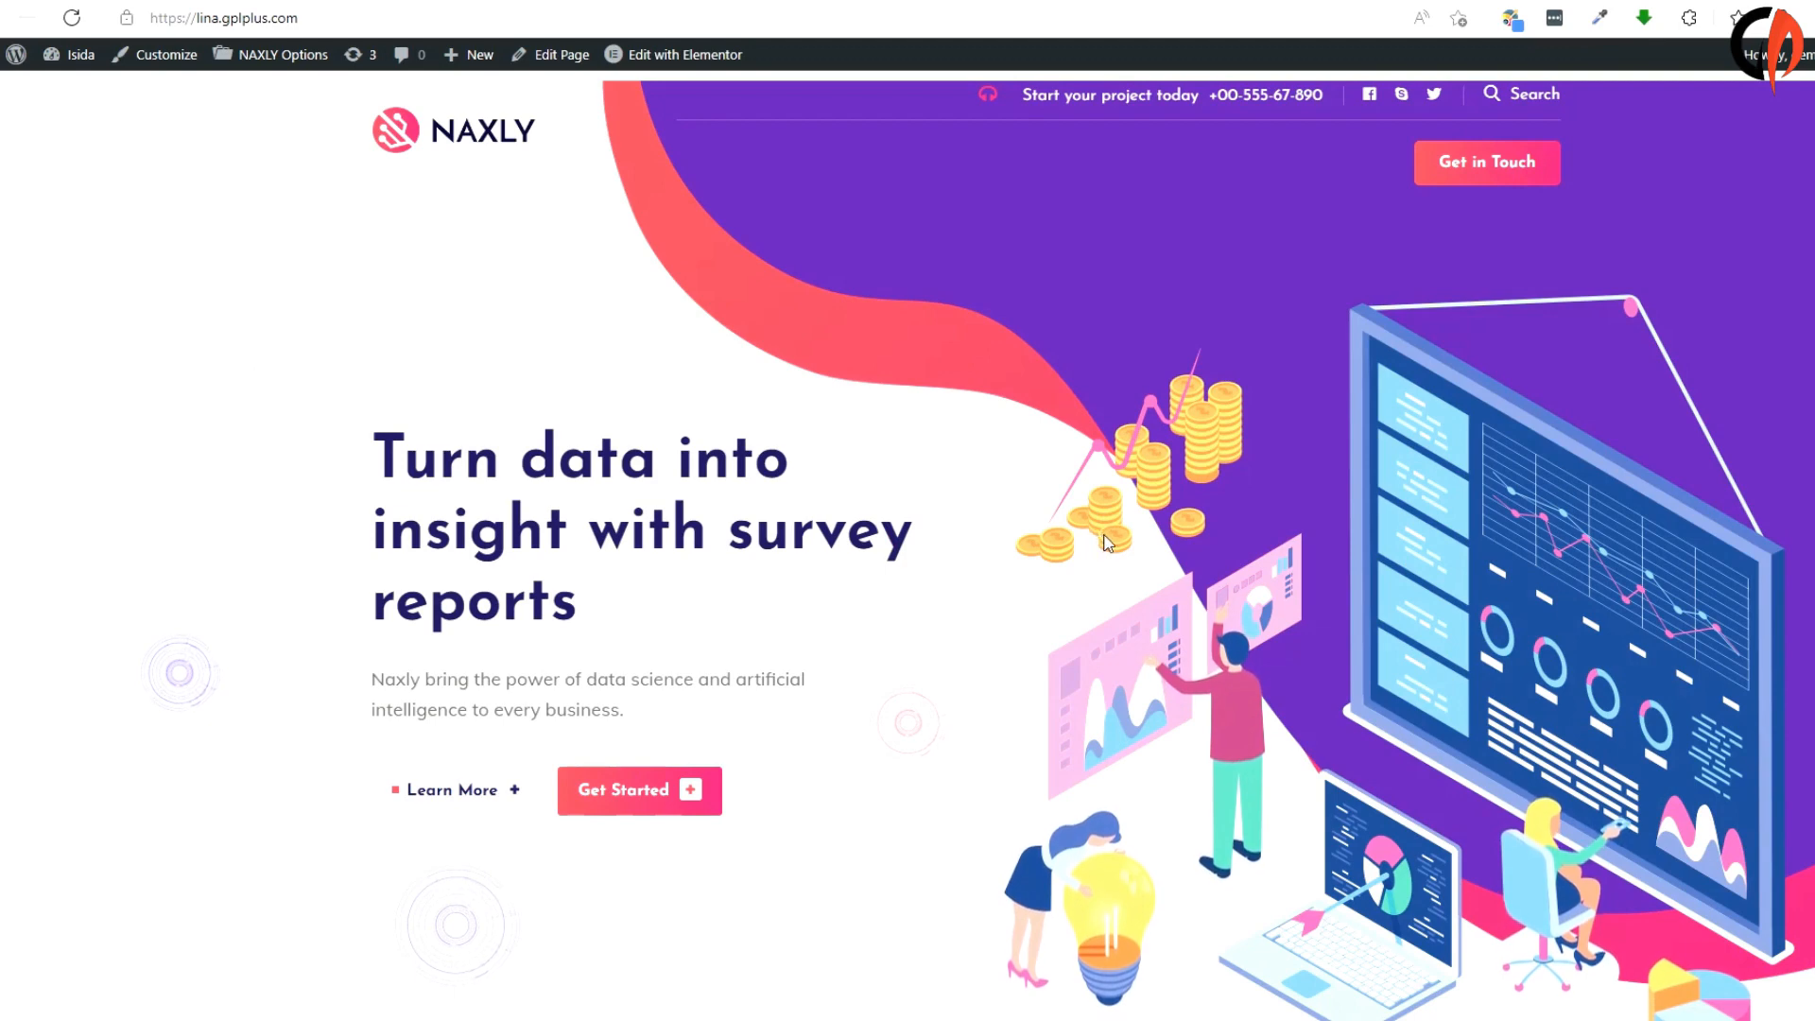
Review the imported Naxly homepage from the hero section down to the footer and back up, checking each section's layout and images
scroll(1109, 544, "down", 5)
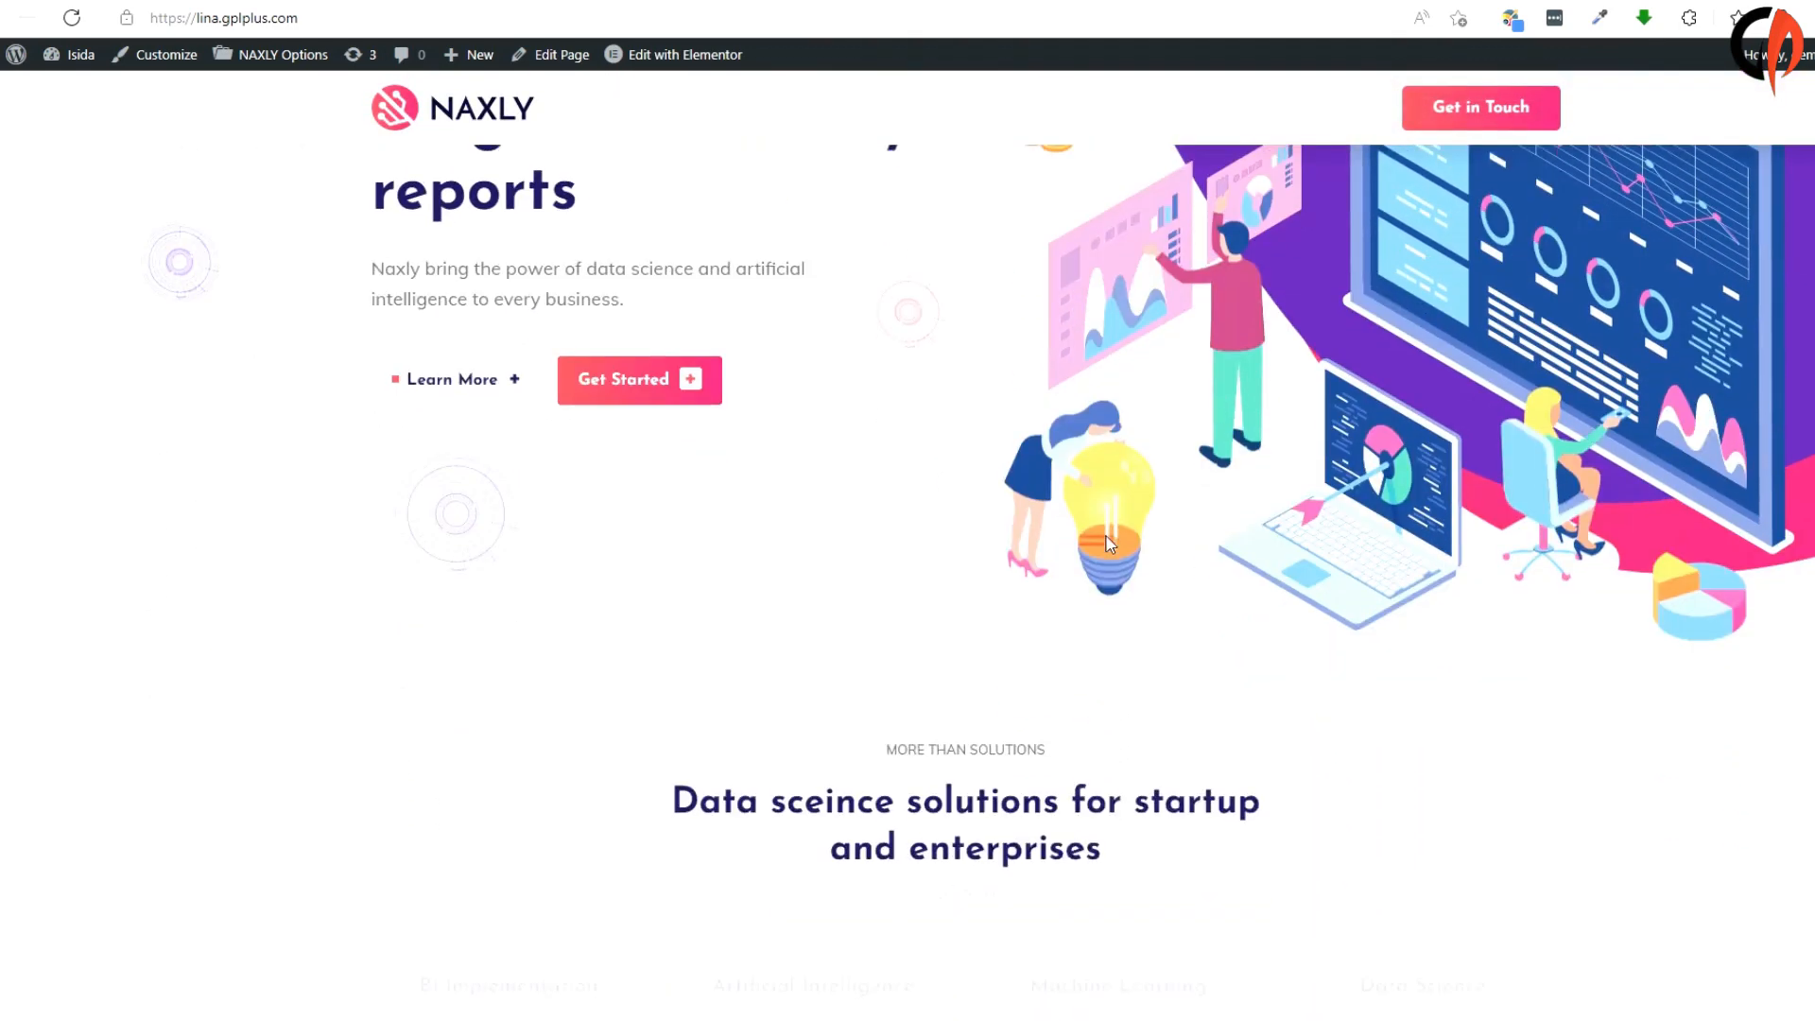
scroll(1113, 536, "down", 4)
scroll(1109, 527, "down", 8)
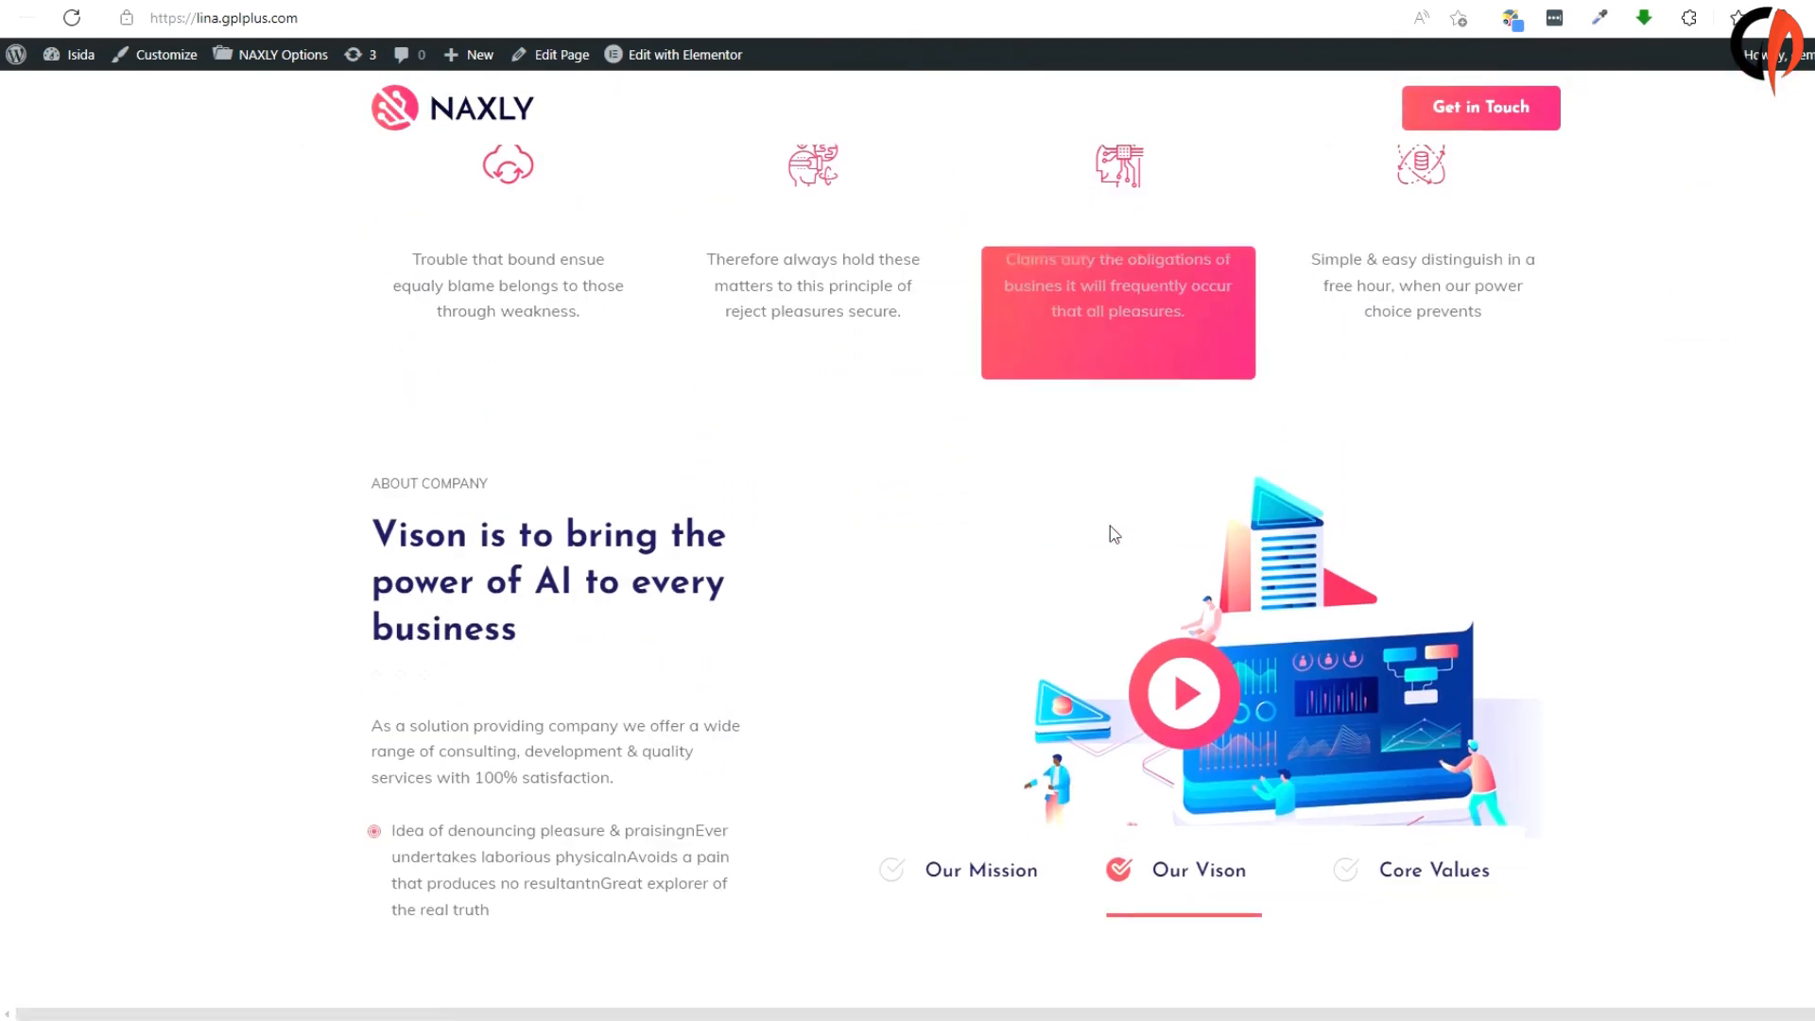
scroll(1110, 526, "down", 12)
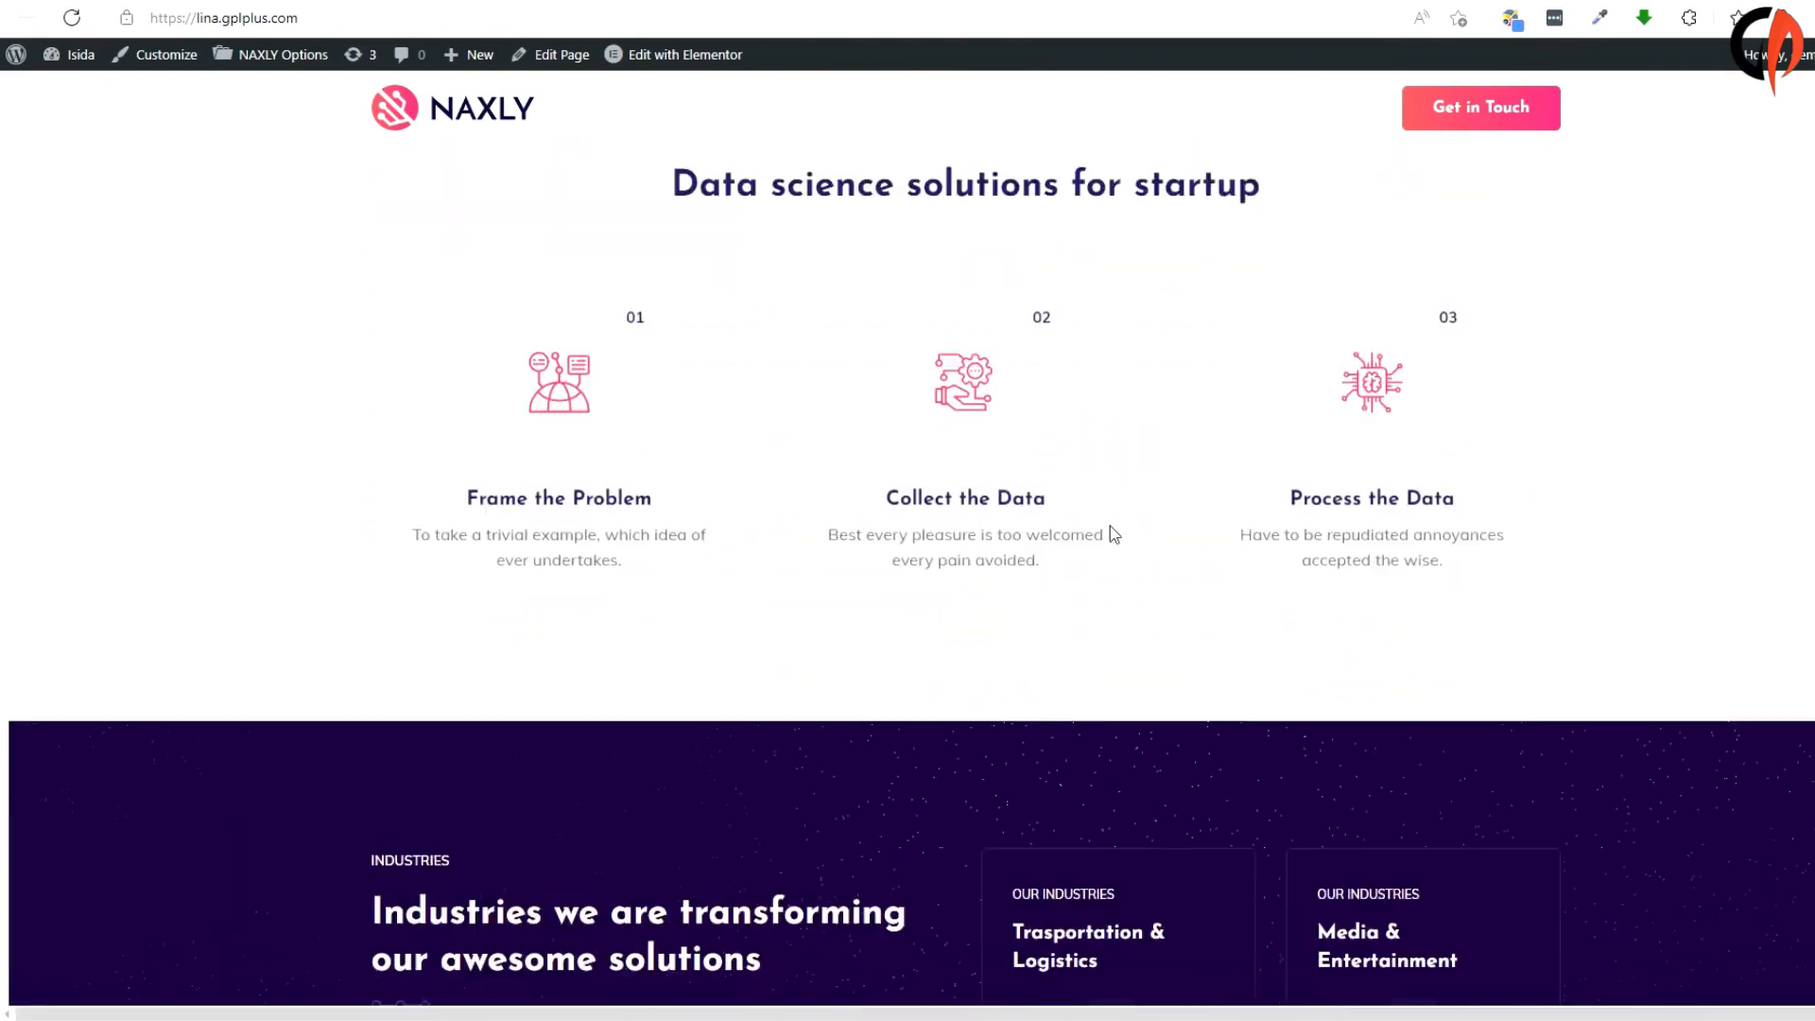
scroll(1109, 534, "down", 6)
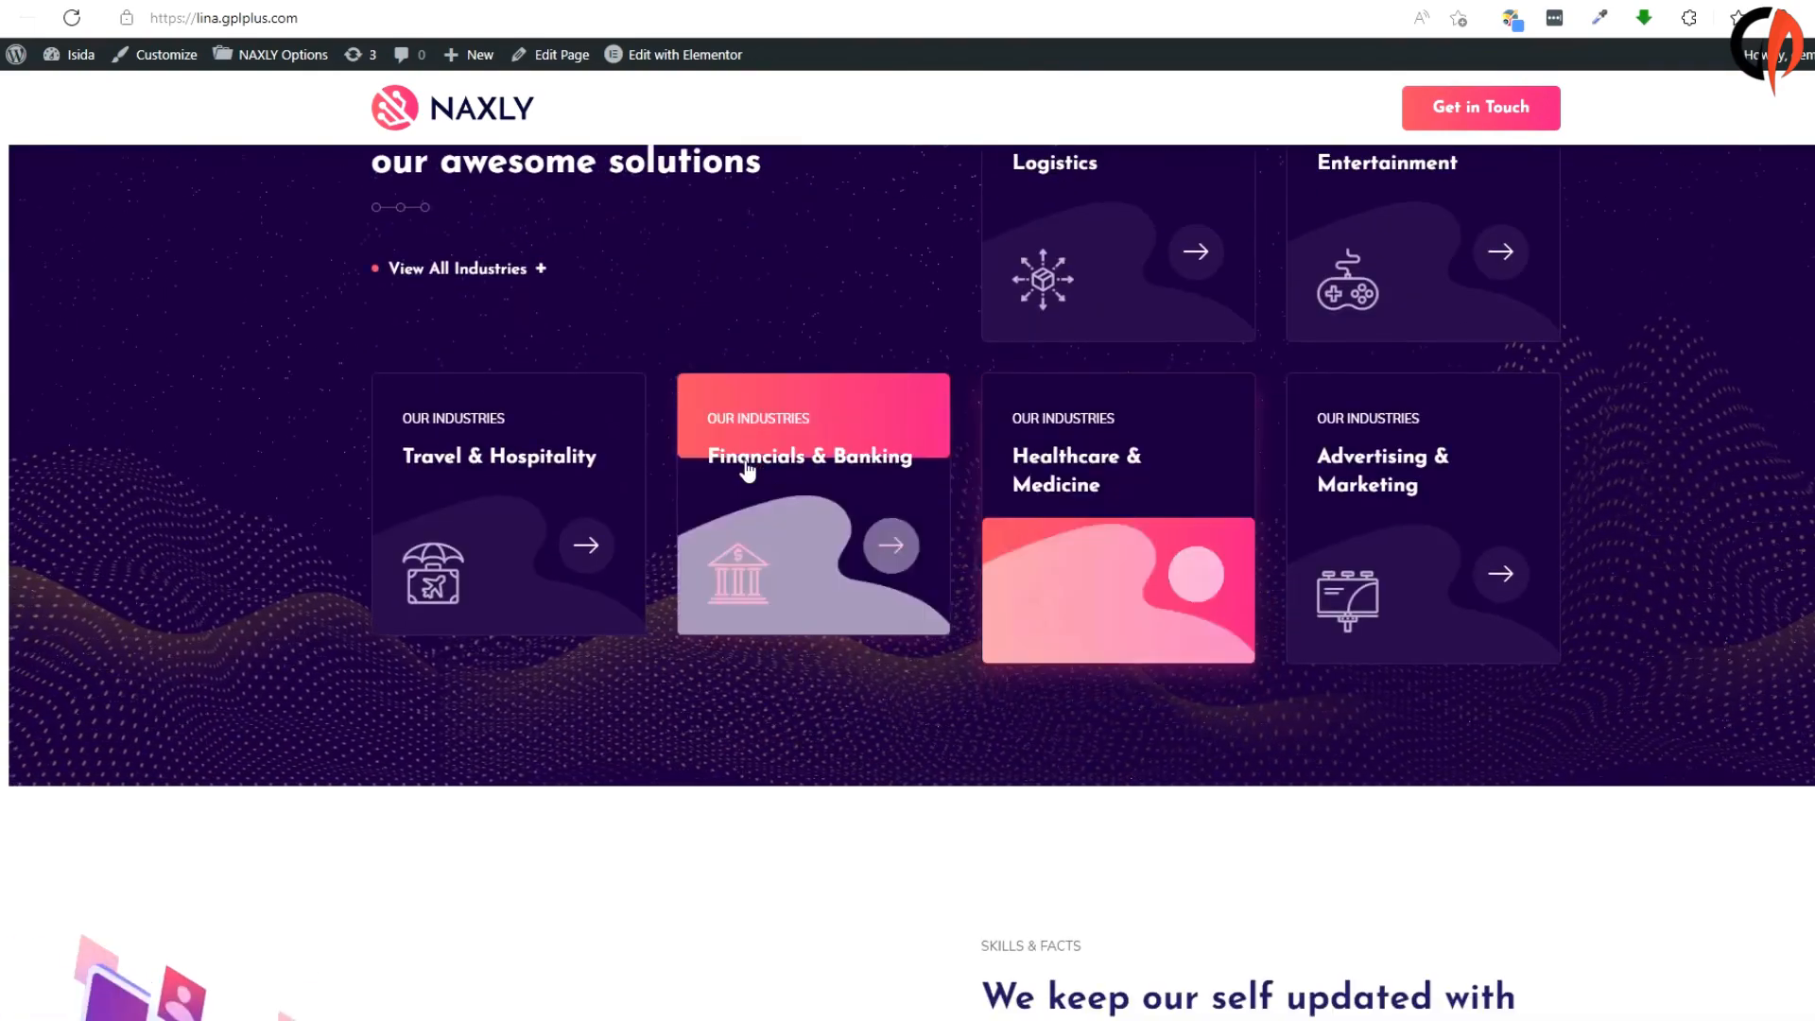
scroll(1398, 608, "down", 8)
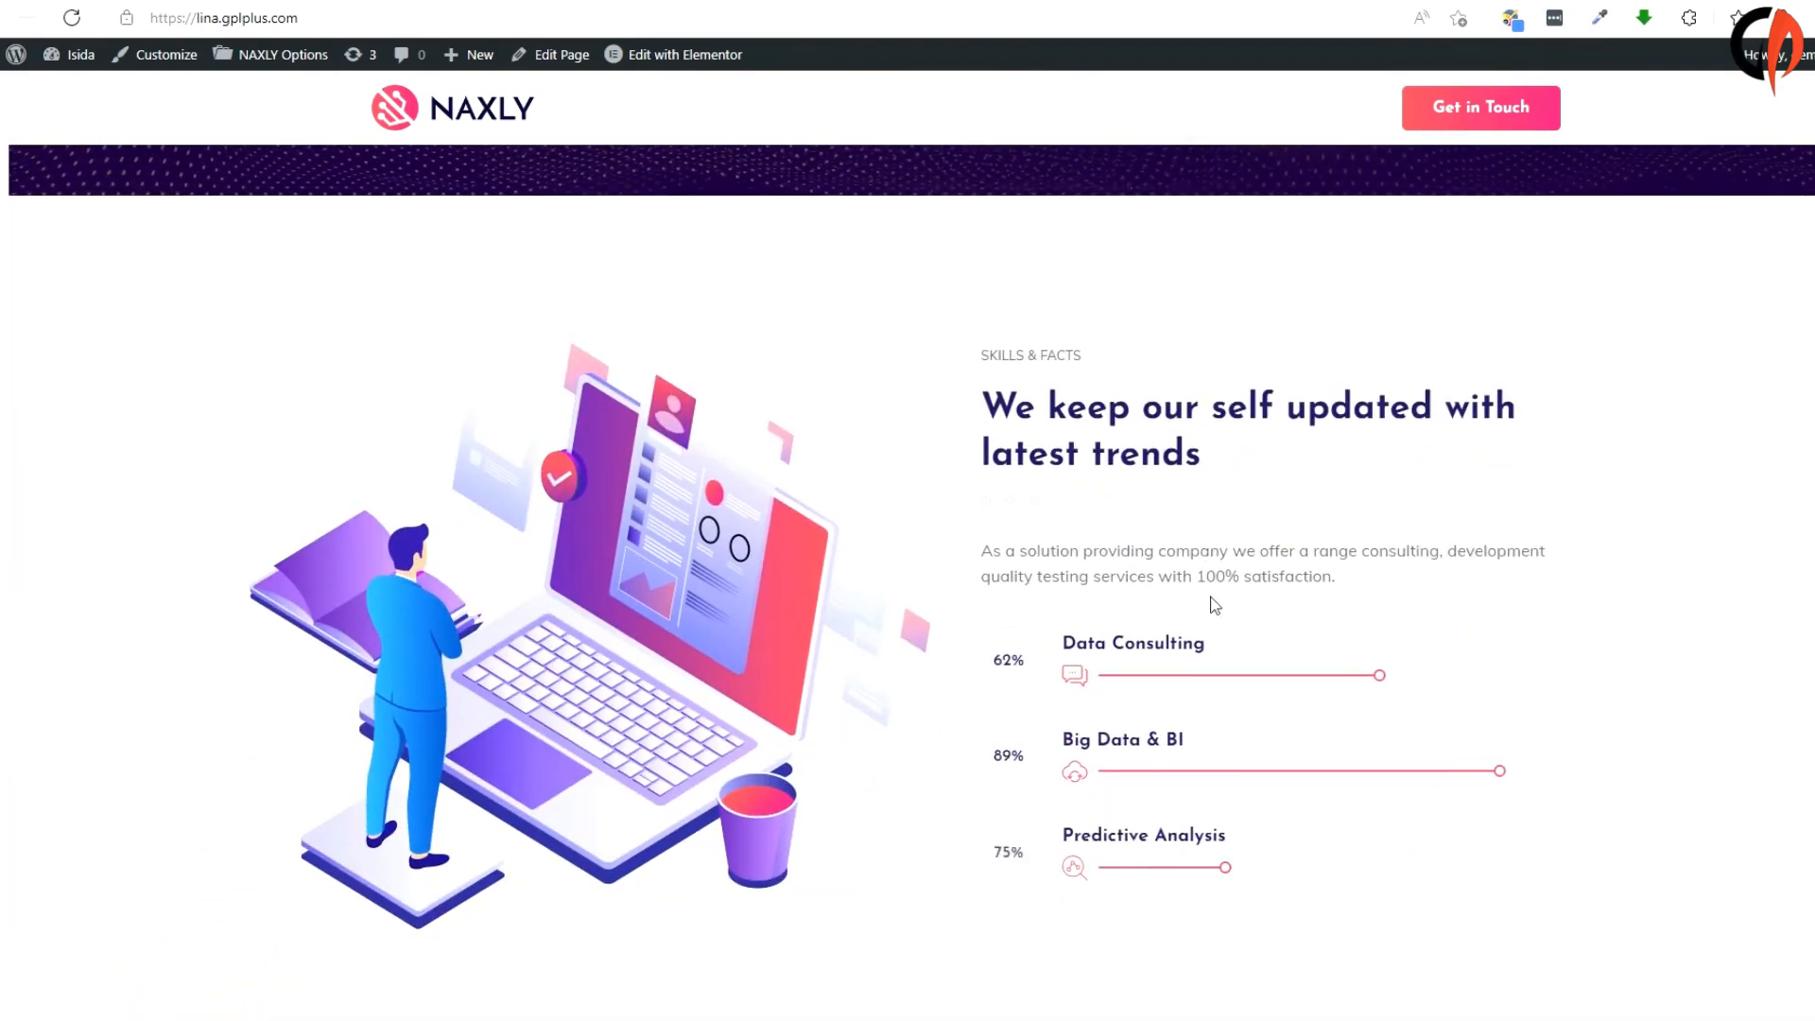
scroll(1406, 617, "down", 12)
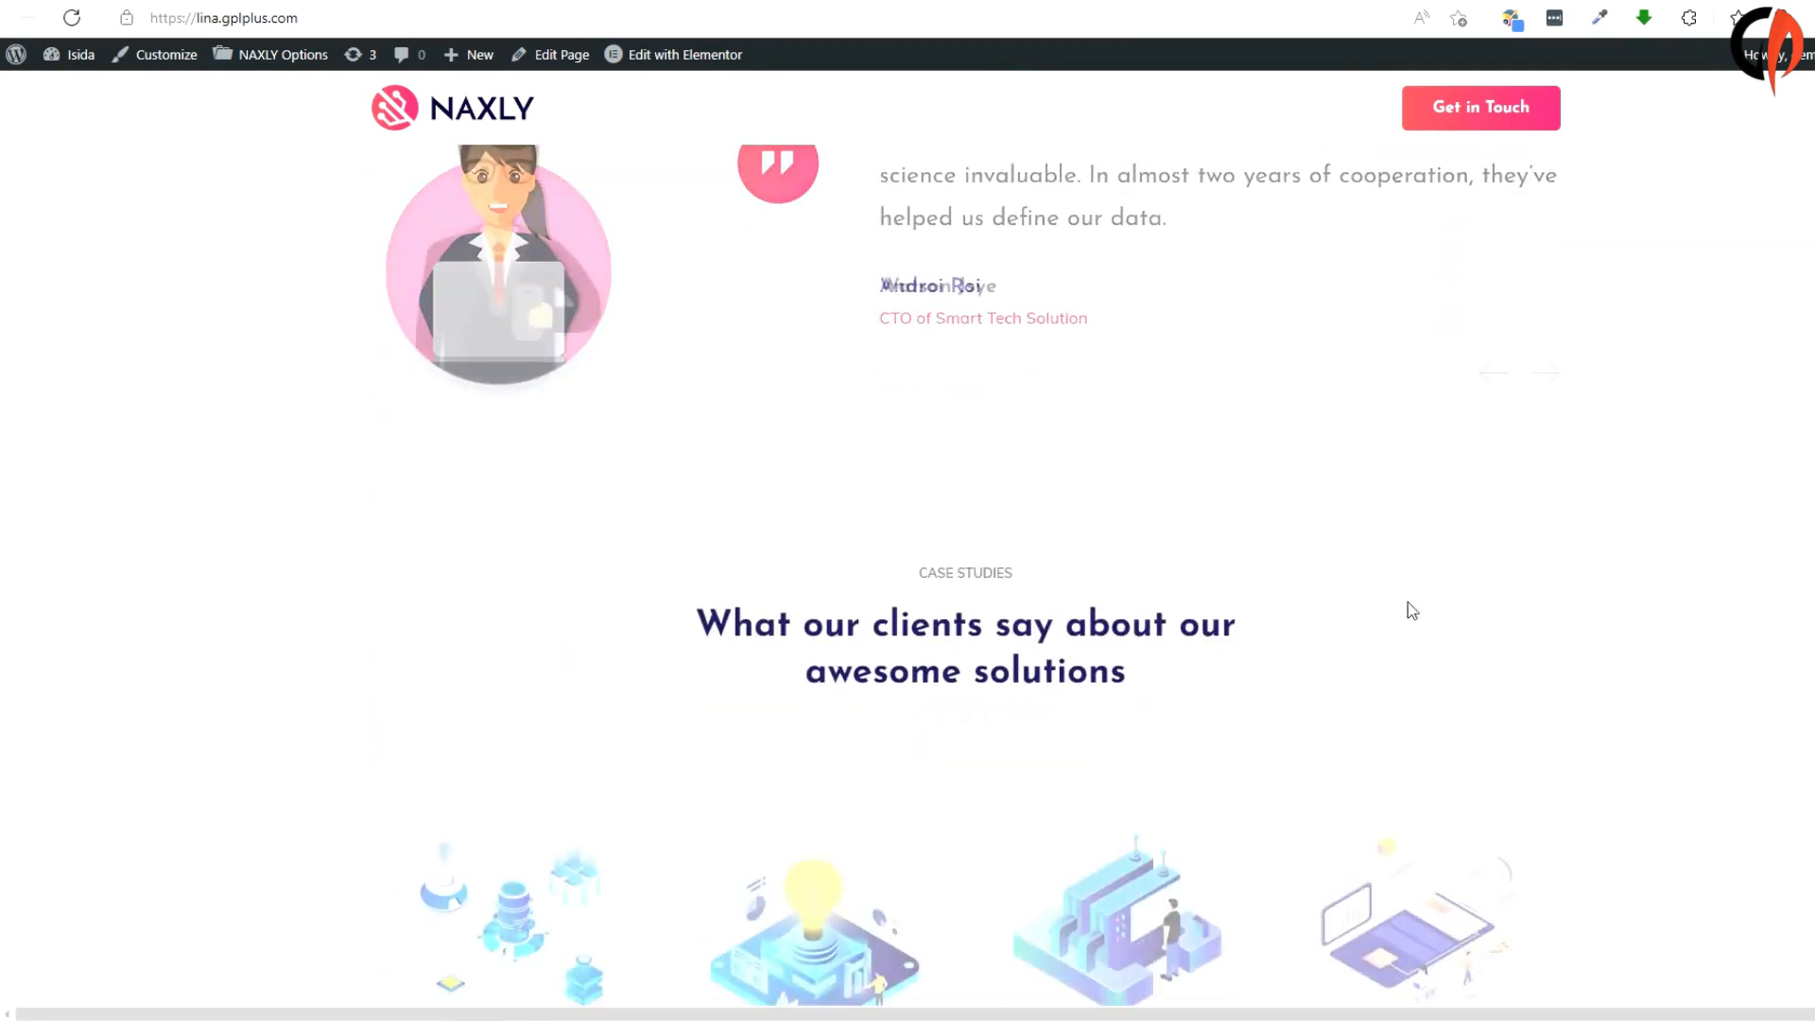
scroll(1412, 611, "down", 12)
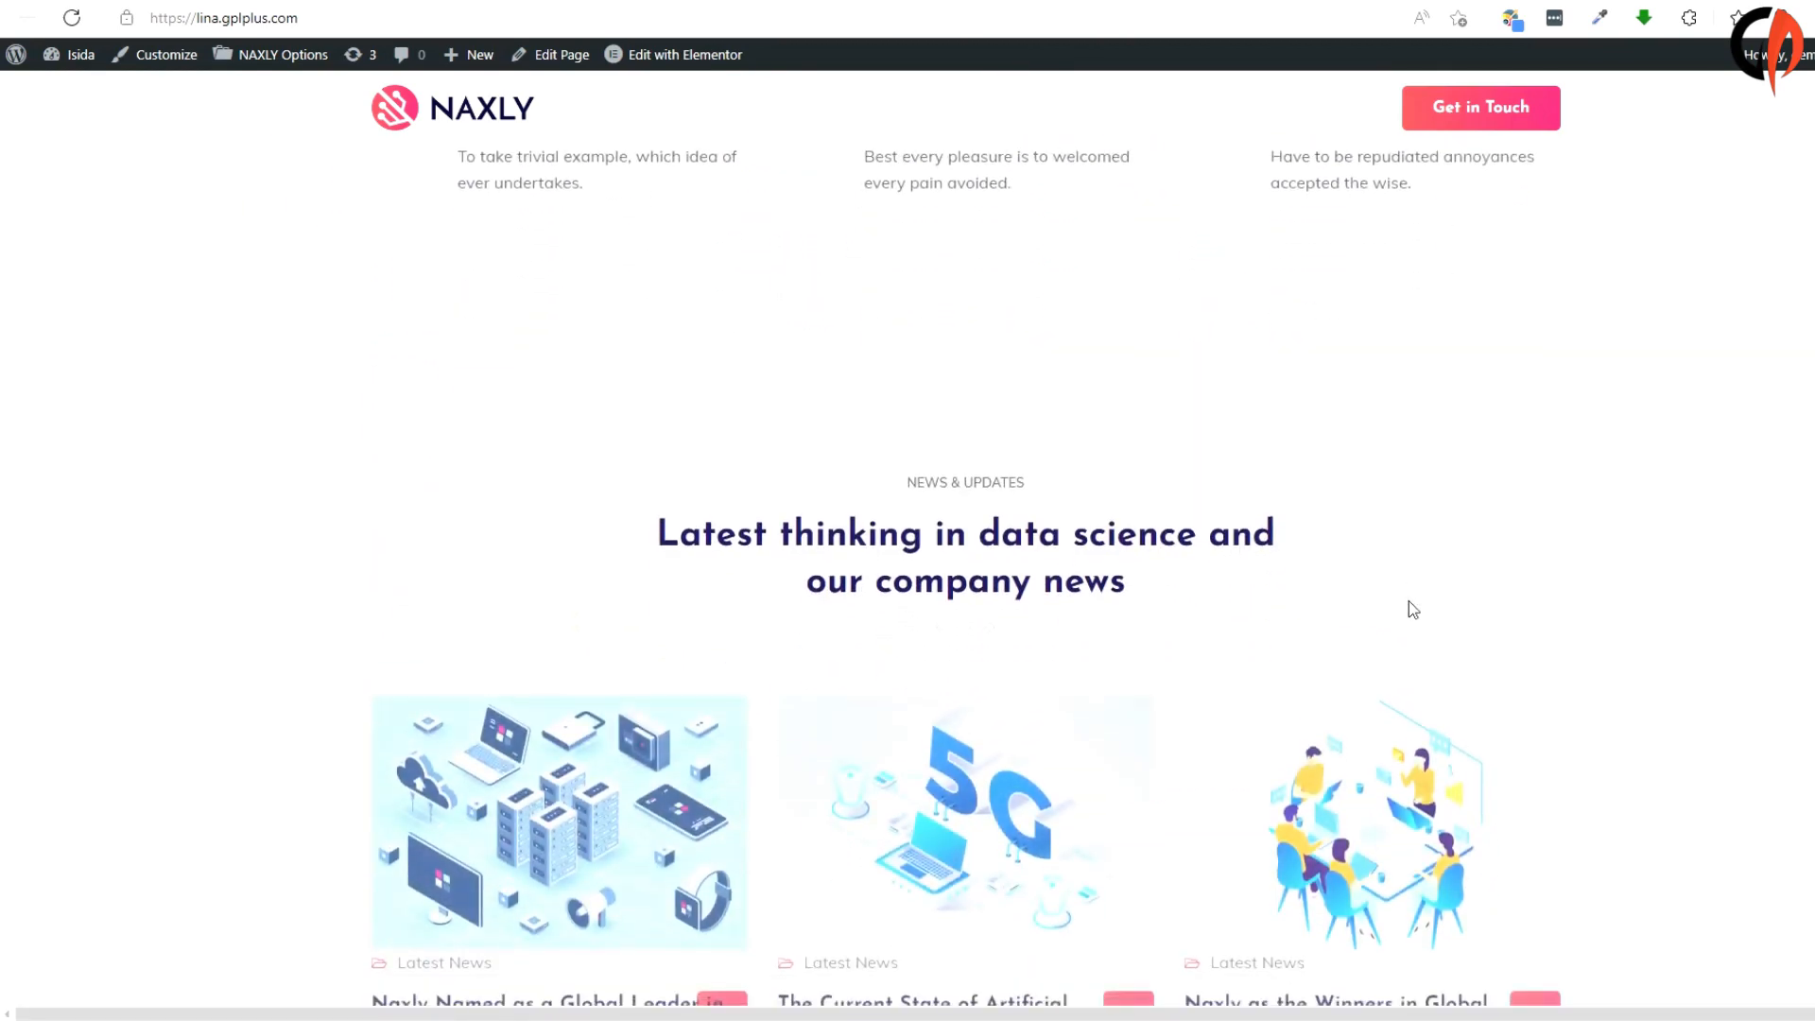
scroll(1418, 608, "down", 12)
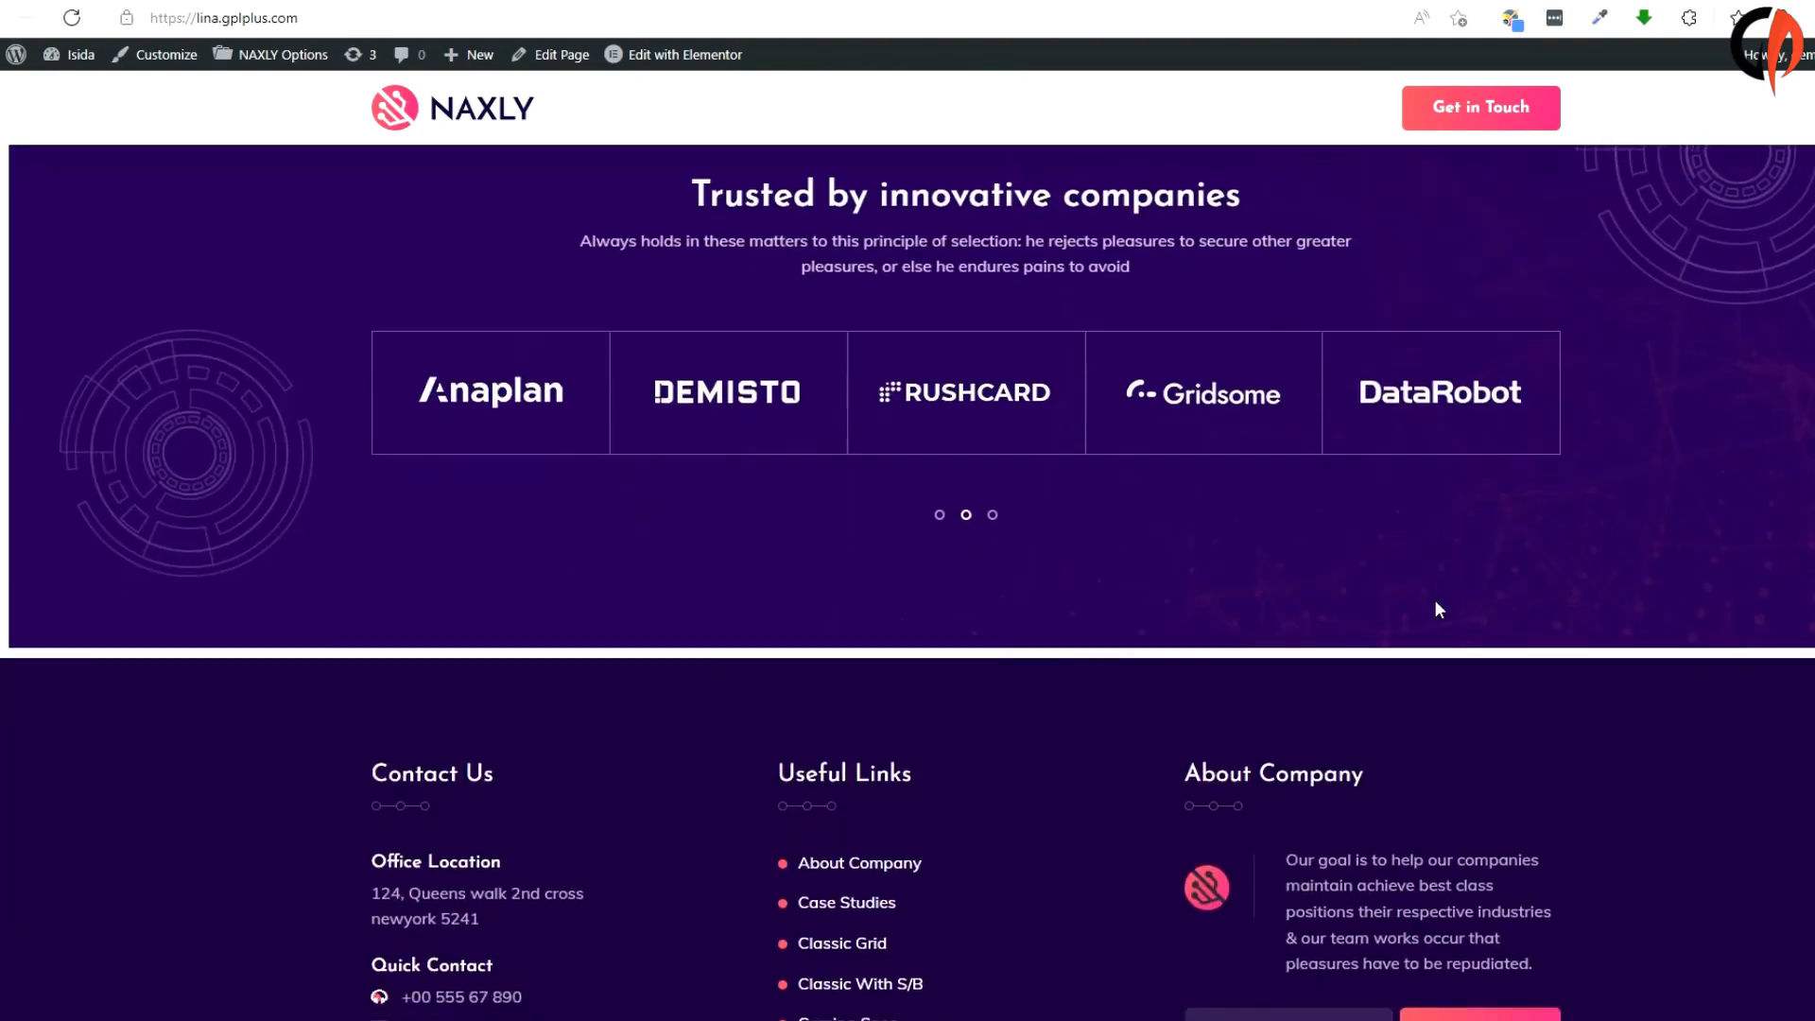
scroll(1749, 620, "up", 15)
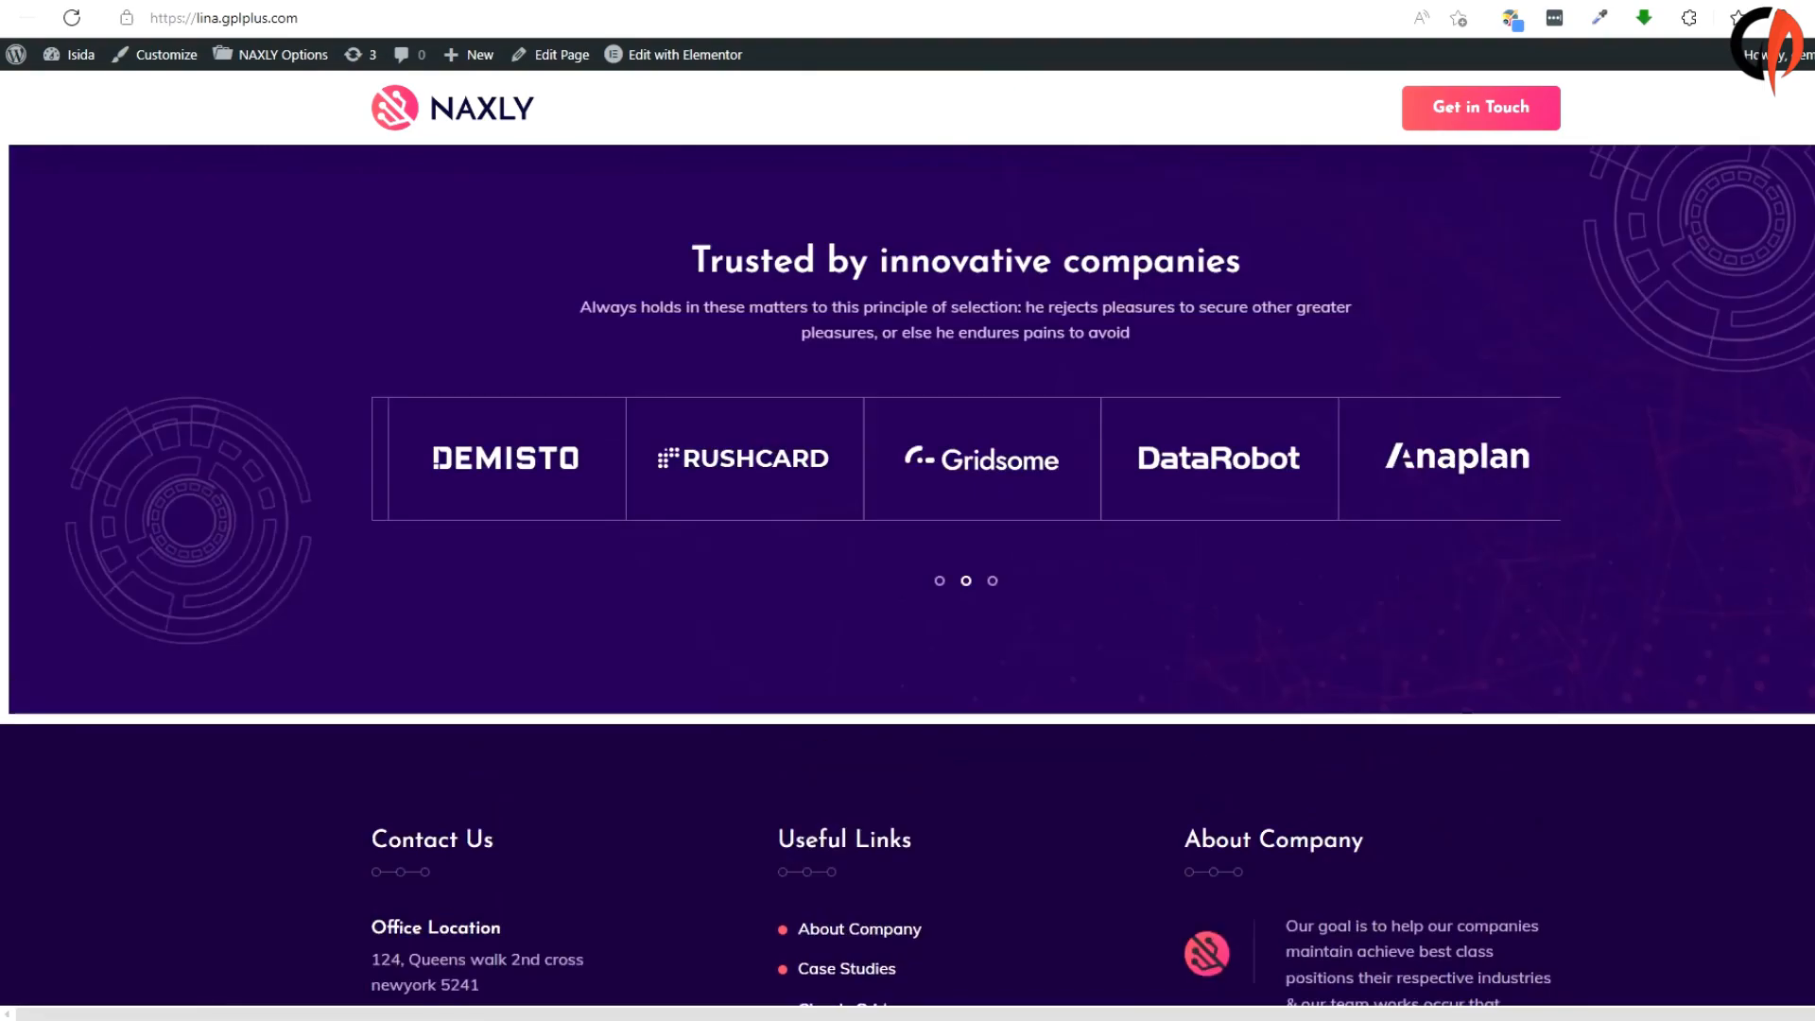
scroll(1749, 619, "up", 15)
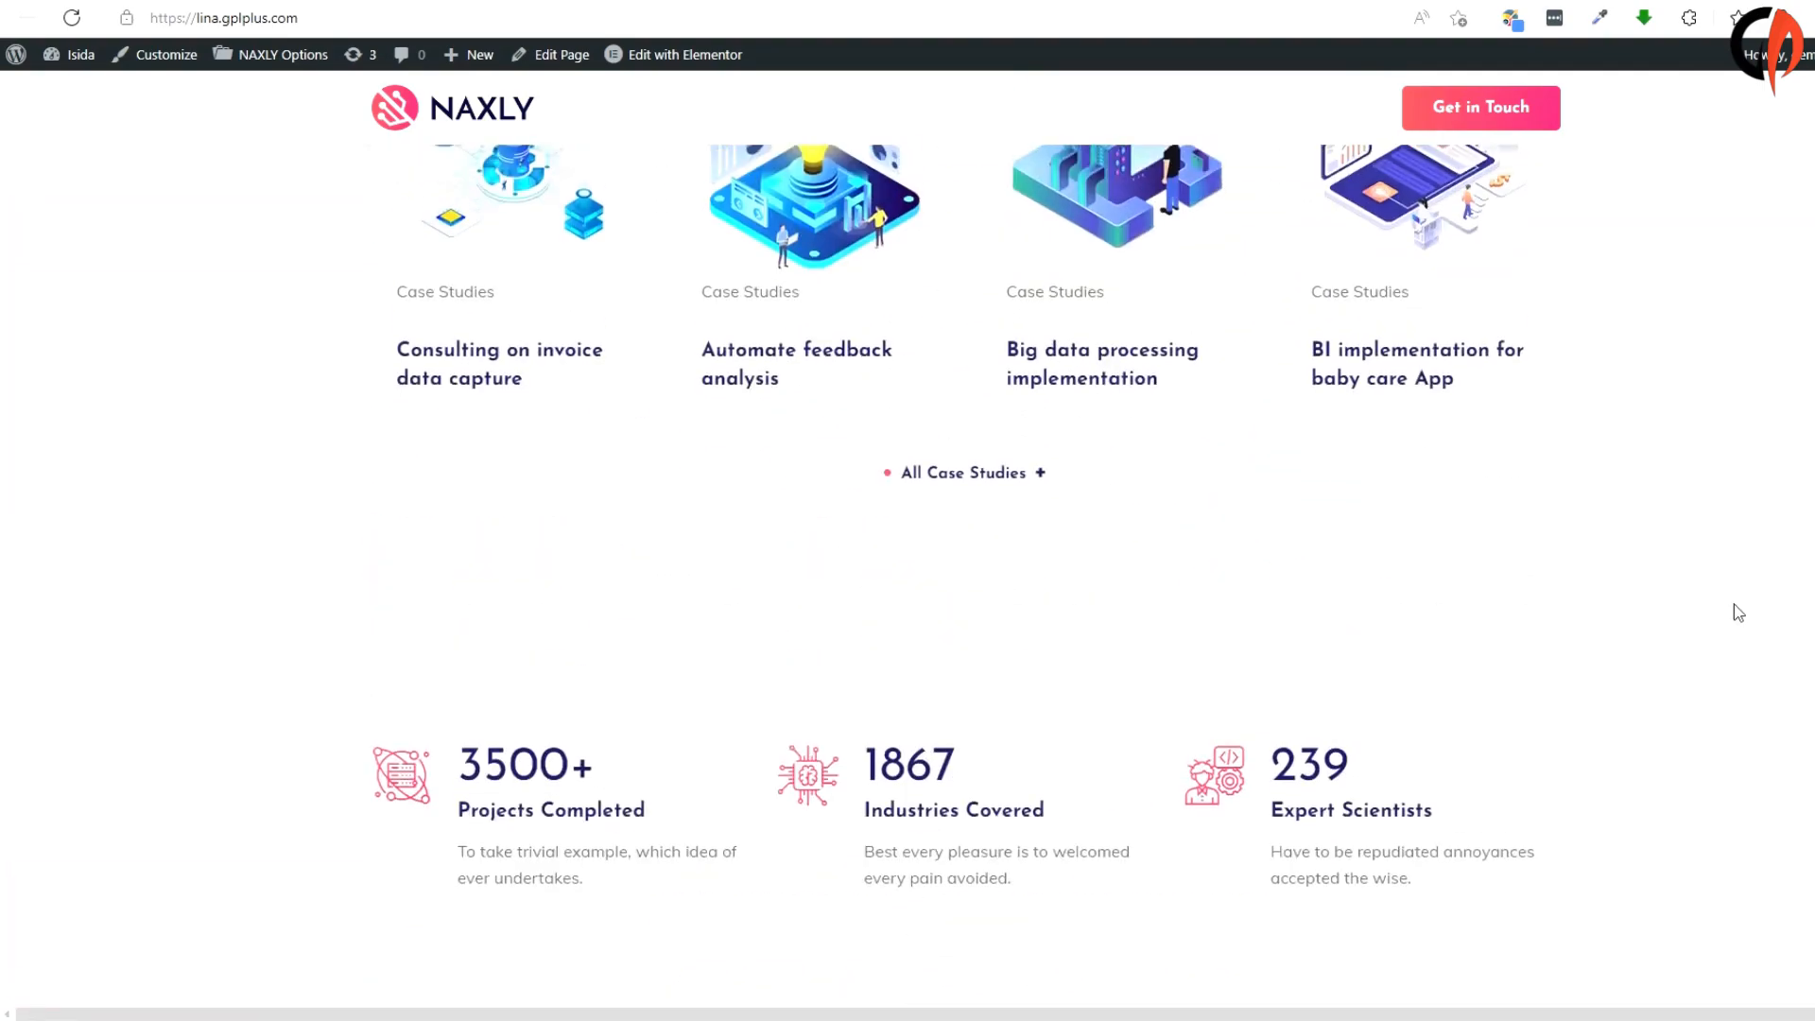
scroll(1738, 612, "up", 15)
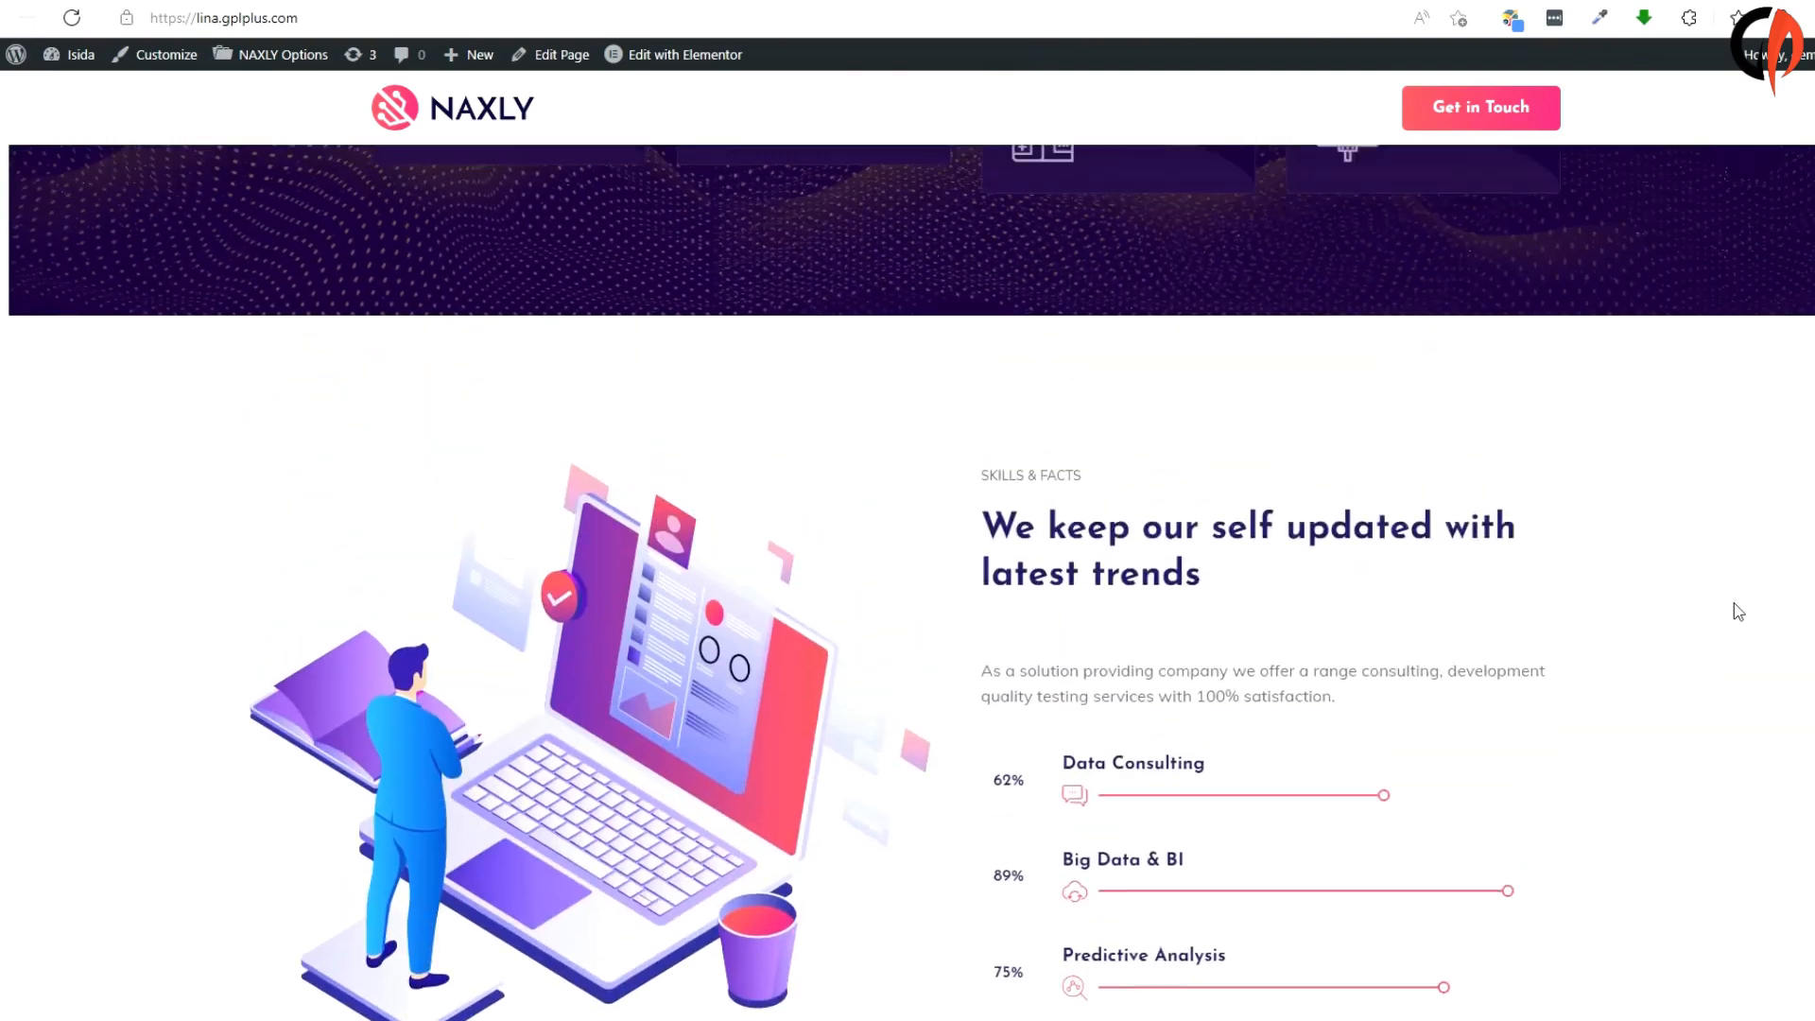
scroll(1737, 611, "up", 10)
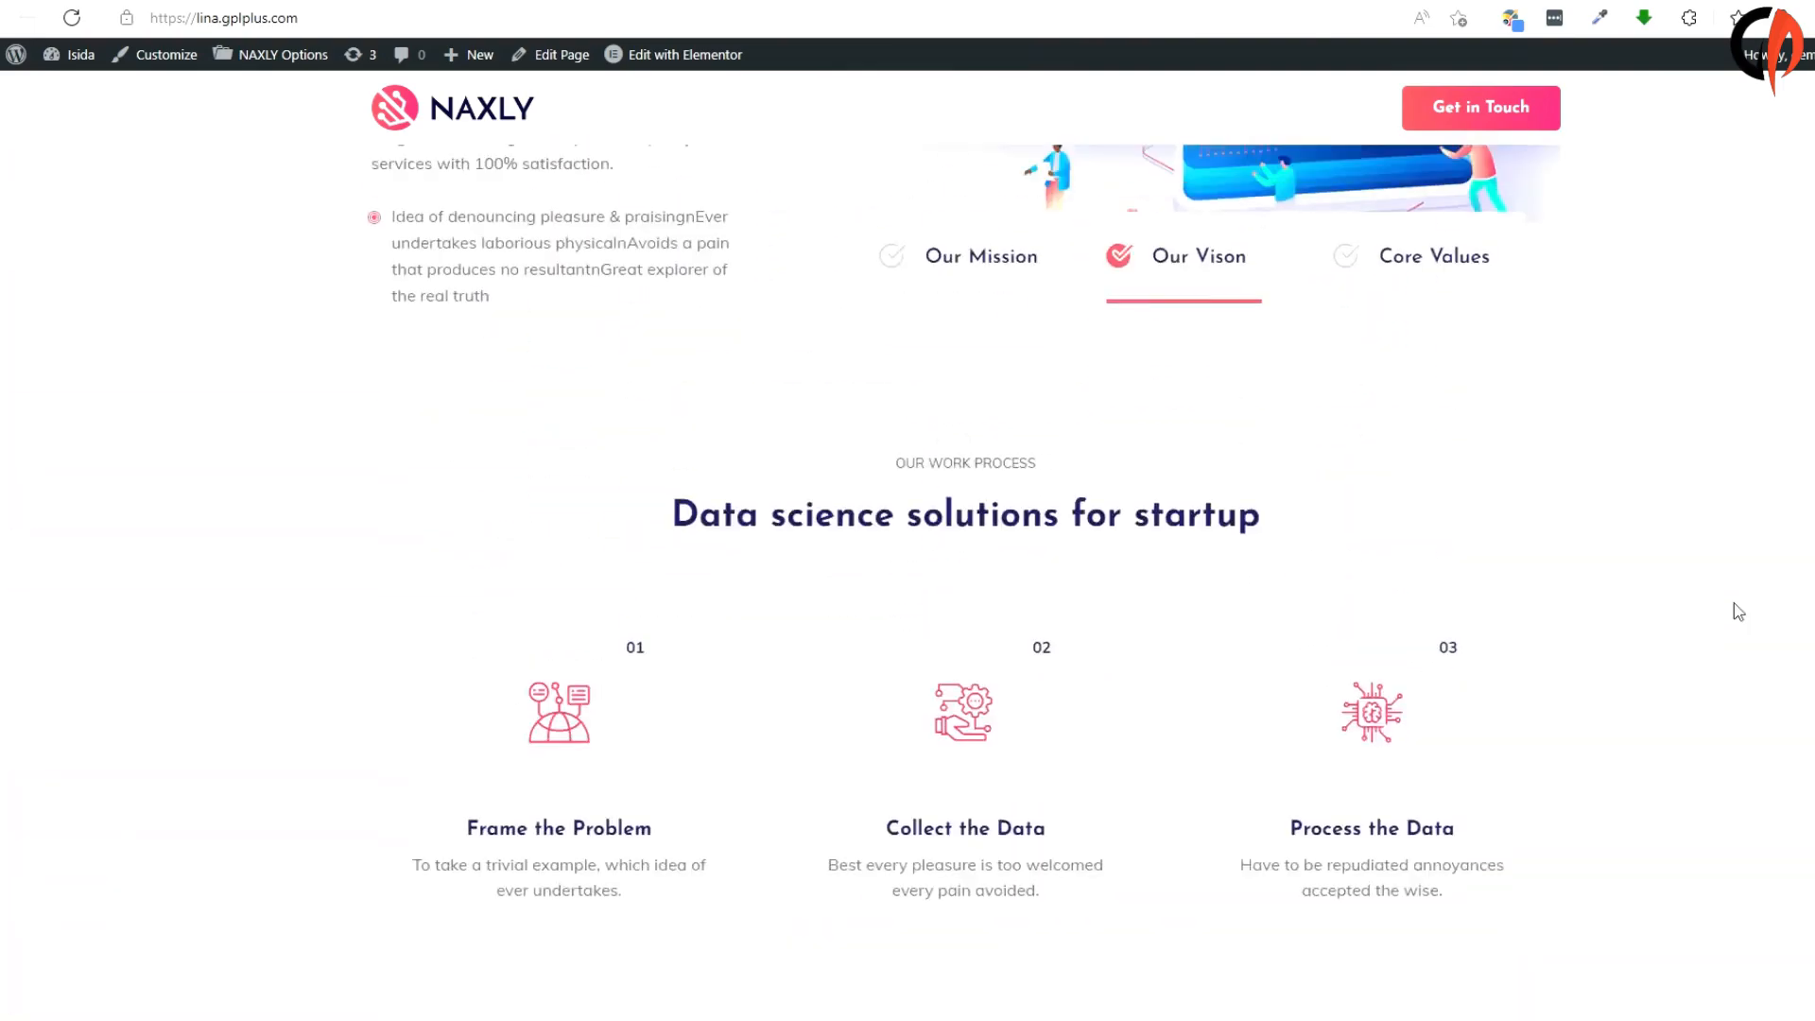
scroll(1612, 619, "up", 8)
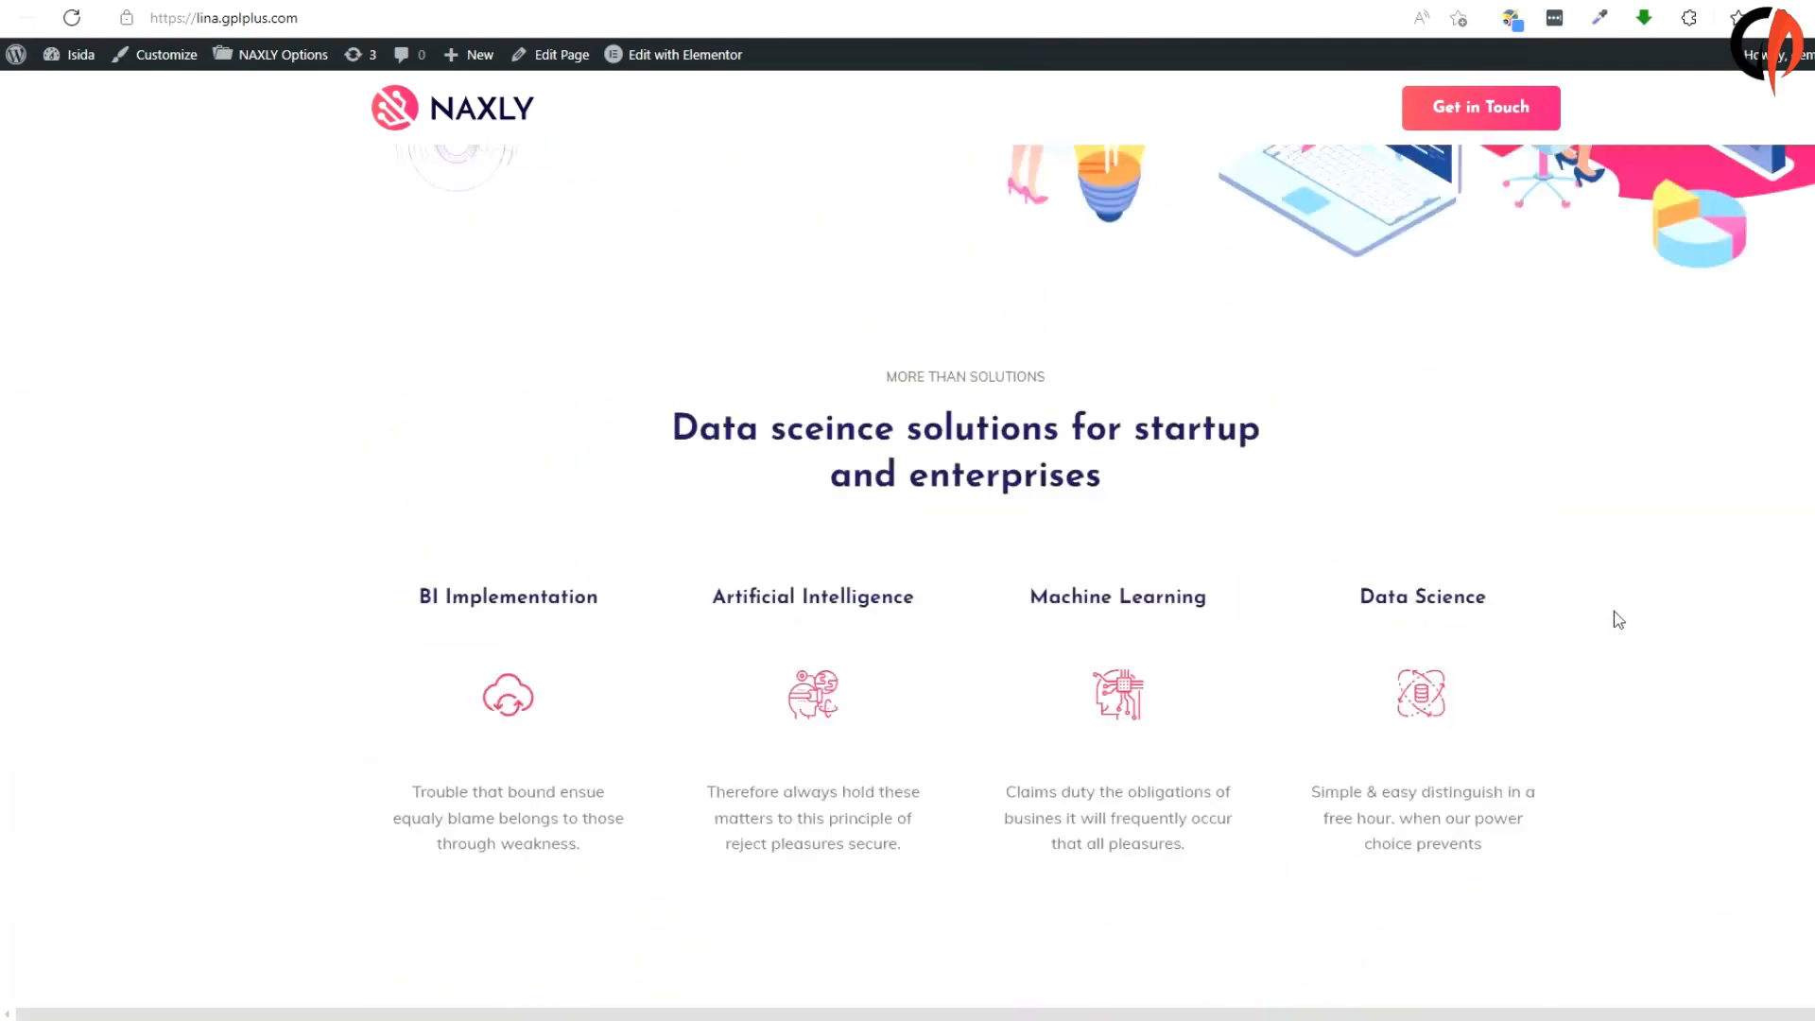